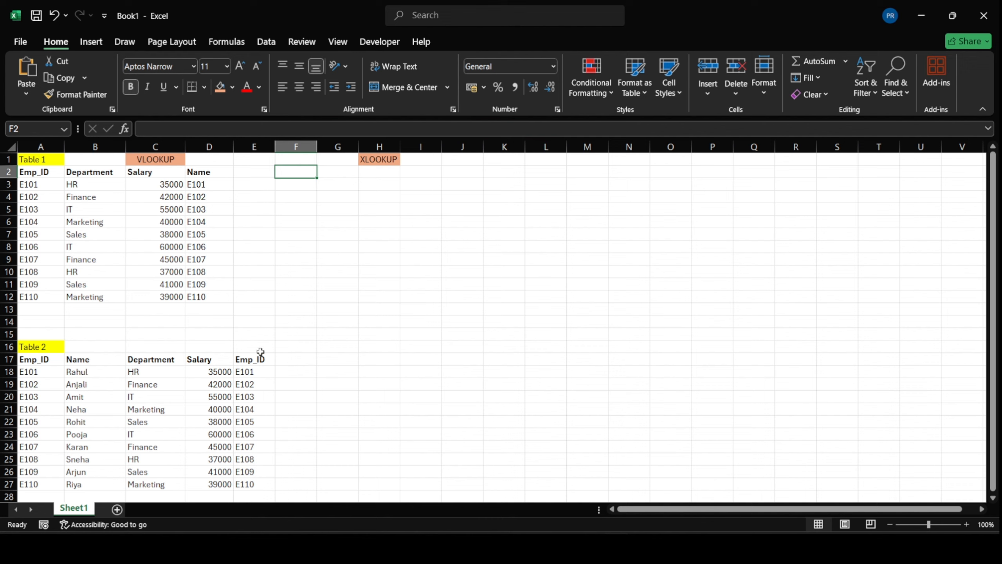
{"action": "left_click", "coordinate": [255, 381]}
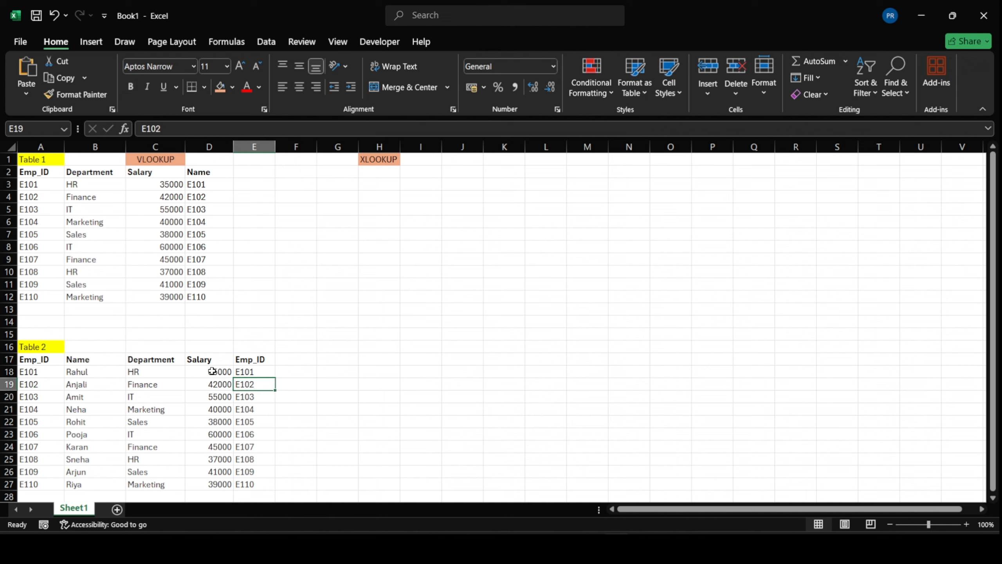
{"action": "left_click", "coordinate": [154, 361]}
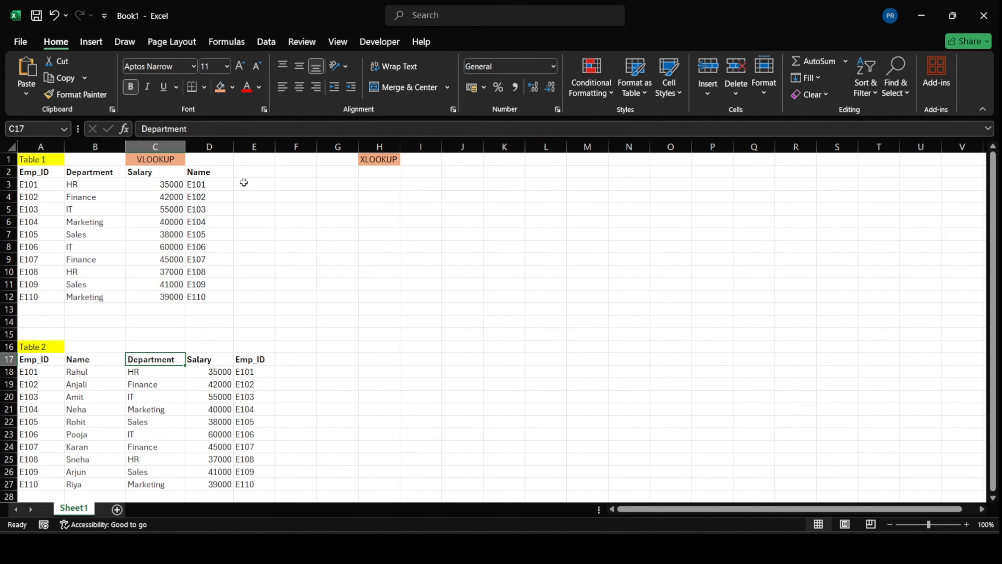
{"action": "left_click", "coordinate": [254, 174]}
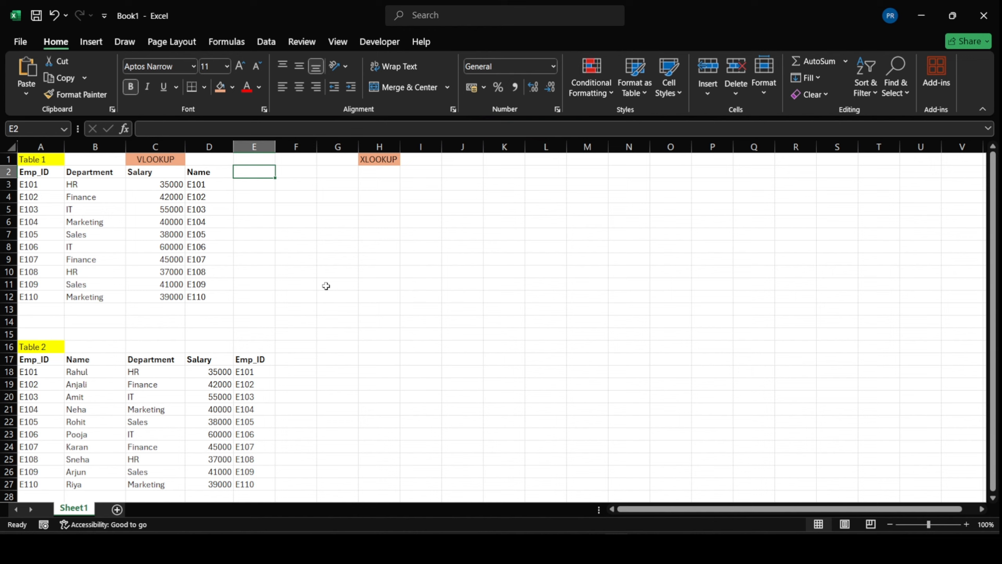
- Clear the "Name" header from D2 and enter "Name" as the header in E2 of Table 1
{"action": "left_click", "coordinate": [218, 178]}
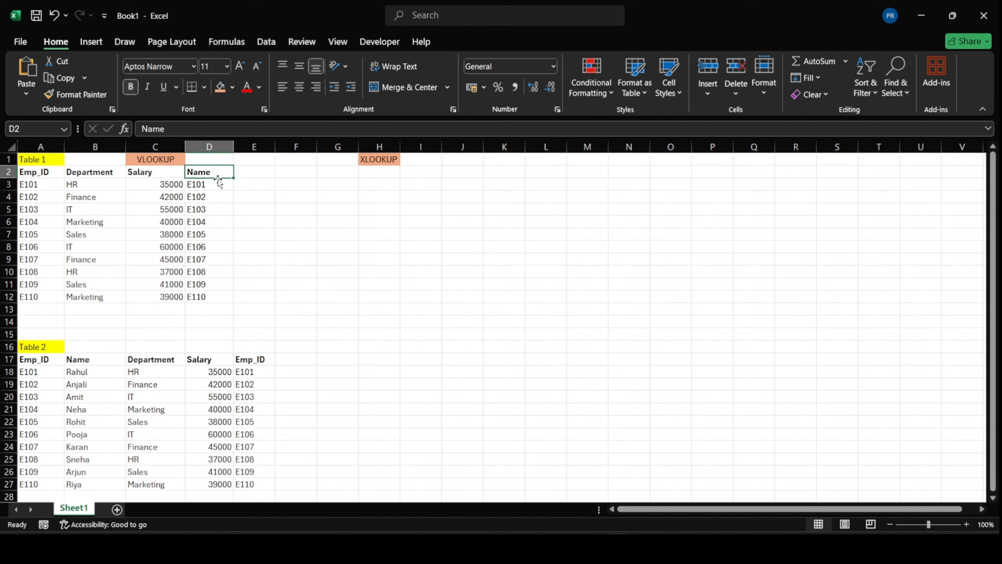
{"action": "key", "text": "Delete"}
{"action": "left_click", "coordinate": [248, 174]}
{"action": "type", "text": "N"}
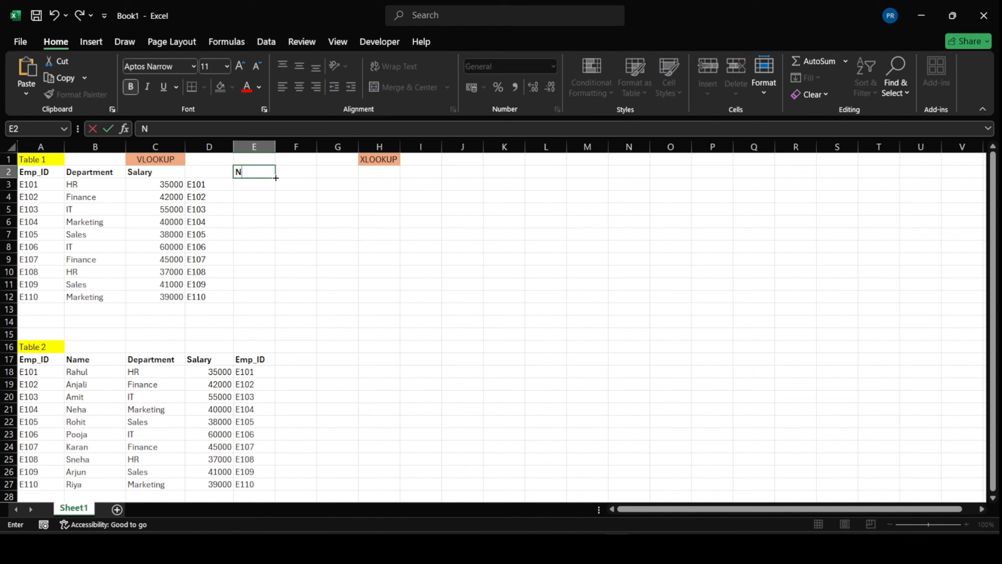
{"action": "type", "text": "ame"}
- Enter the formula =VLOOKUP(A3,$B$17:$E$27,4,0) in E3, looking up the first employee ID in Table 2
{"action": "left_click", "coordinate": [246, 186]}
{"action": "type", "text": "=vloo"}
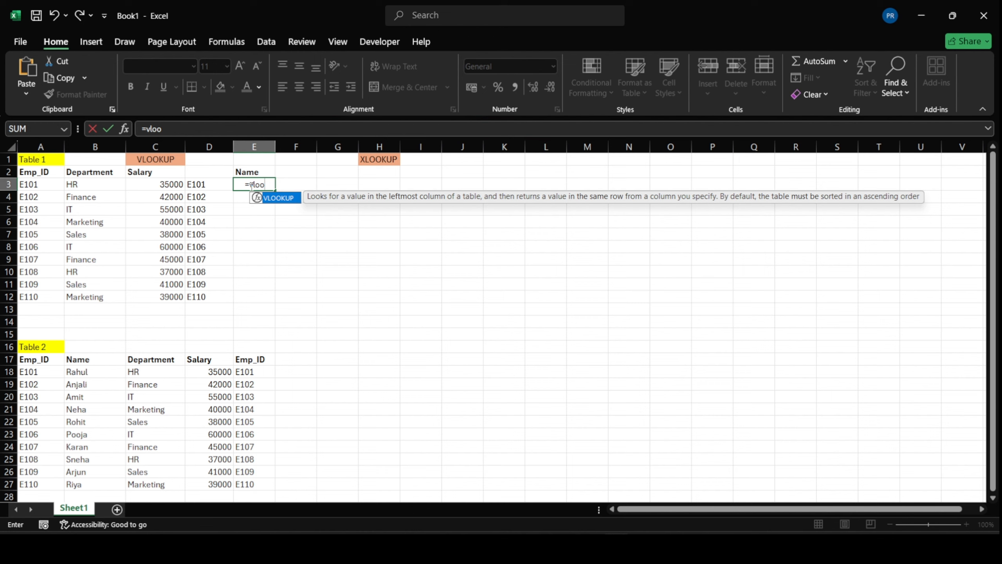
{"action": "key", "text": "Tab"}
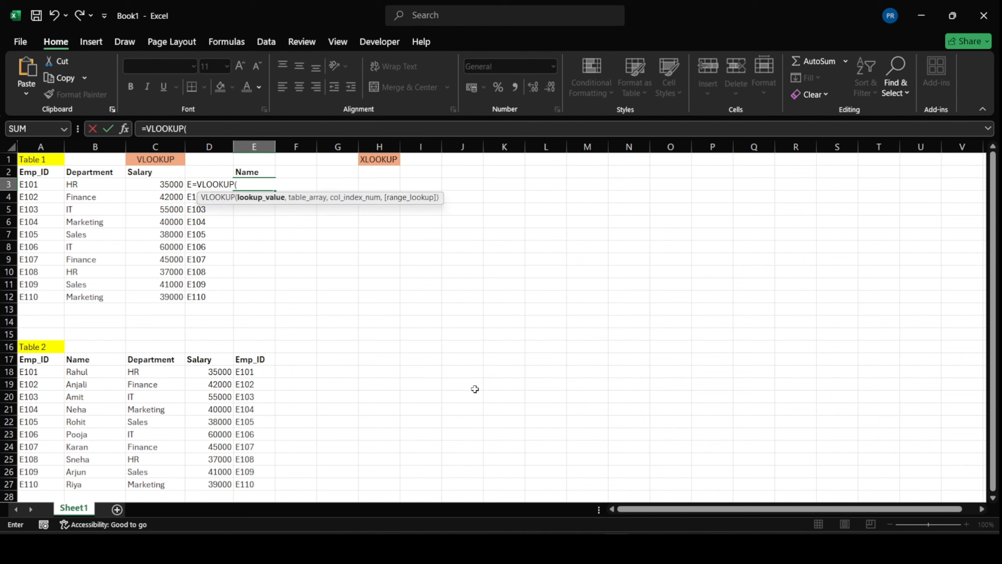
{"action": "left_click", "coordinate": [49, 185]}
{"action": "type", "text": ","}
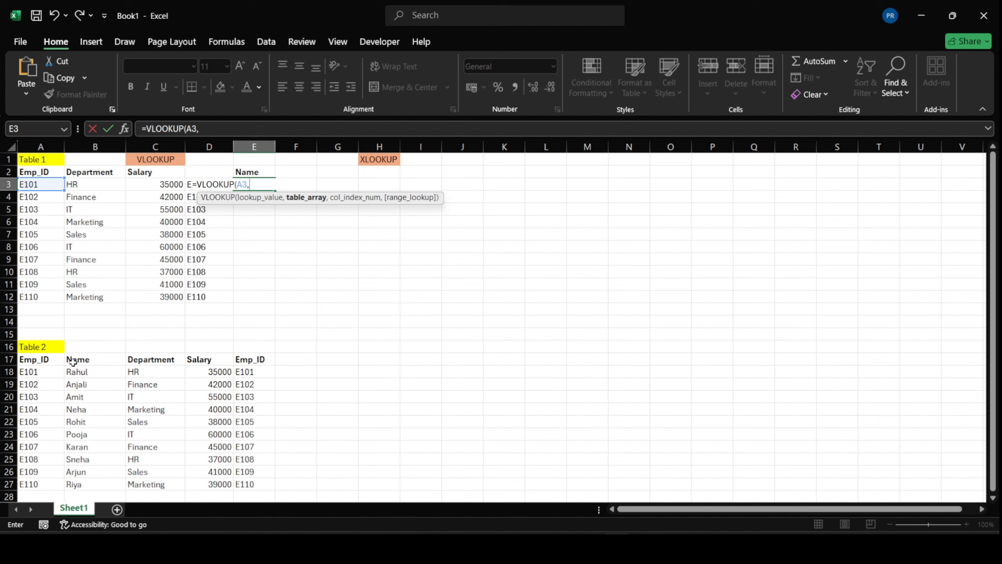
{"action": "left_click_drag", "start_coordinate": [76, 359], "coordinate": [250, 482]}
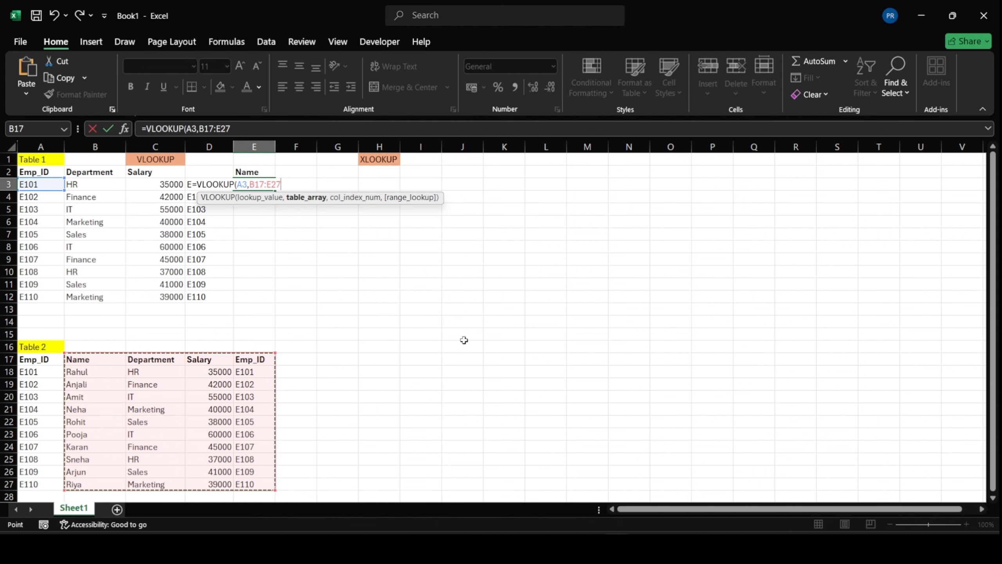
{"action": "key", "text": "F4"}
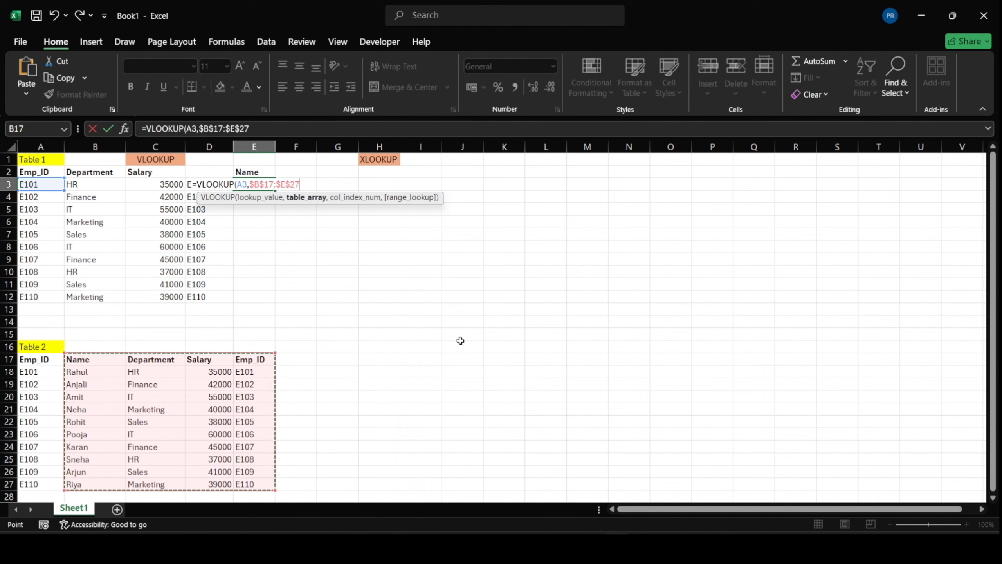
{"action": "type", "text": ","}
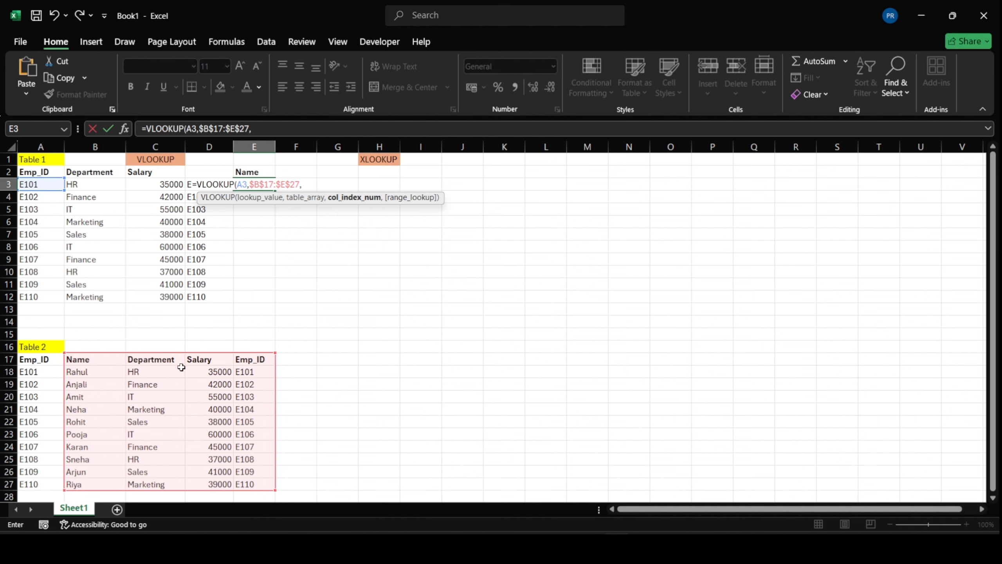
{"action": "type", "text": "4,0"}
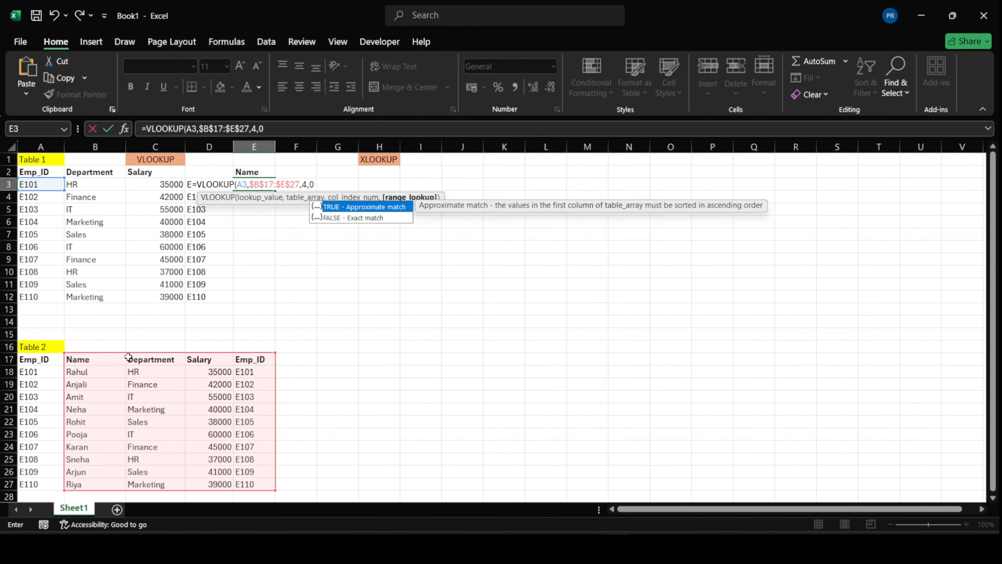
{"action": "type", "text": ")"}
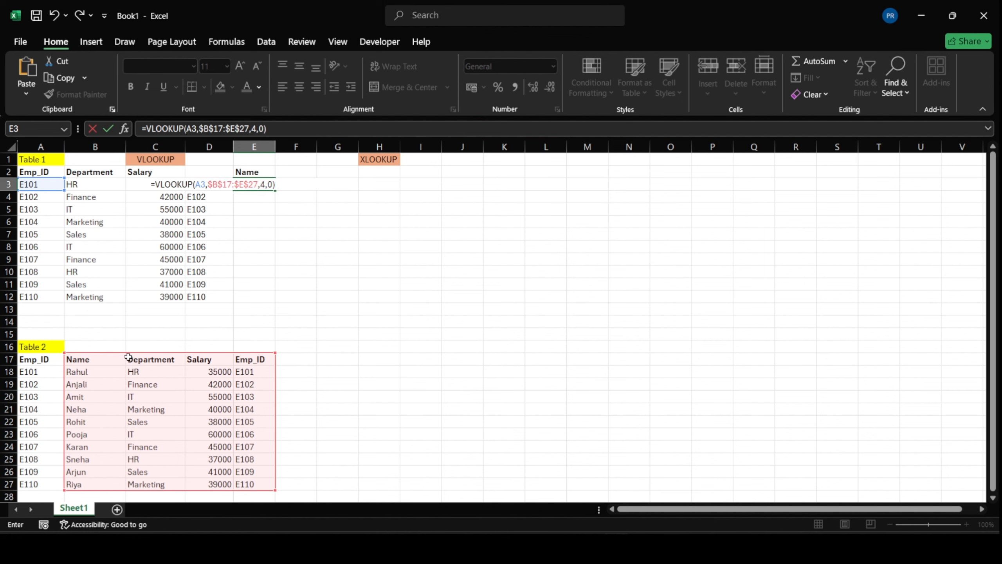
{"action": "key", "text": "Return"}
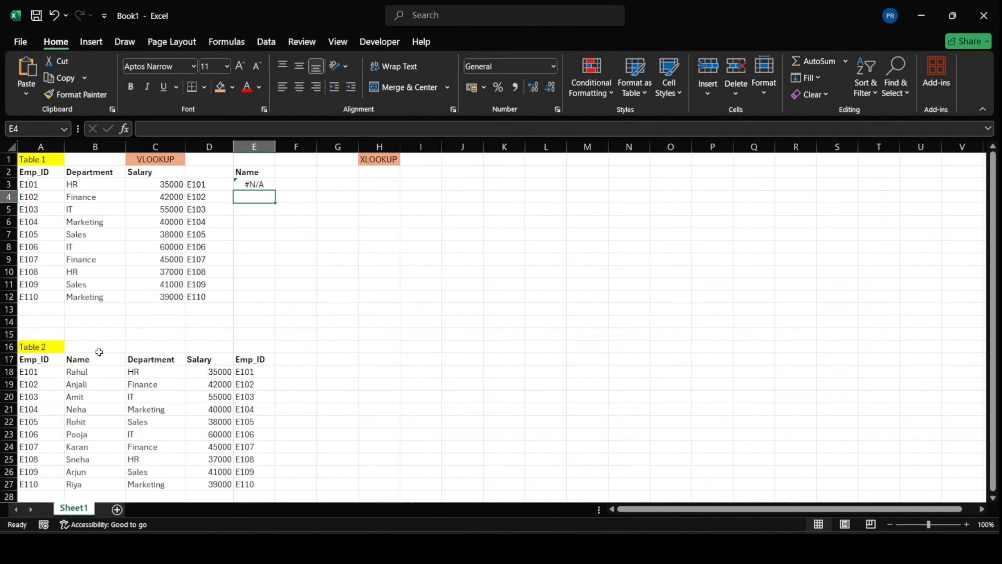
- Fill the VLOOKUP formula from E3 down to E12 and inspect the copied cells
{"action": "left_click", "coordinate": [257, 185]}
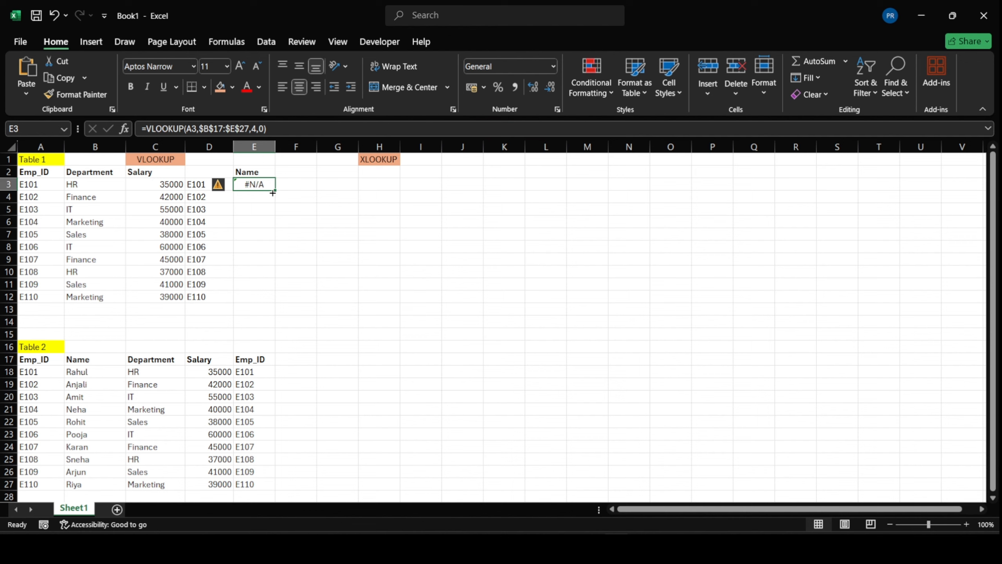
{"action": "left_click_drag", "start_coordinate": [275, 190], "coordinate": [286, 274]}
{"action": "left_click", "coordinate": [333, 210]}
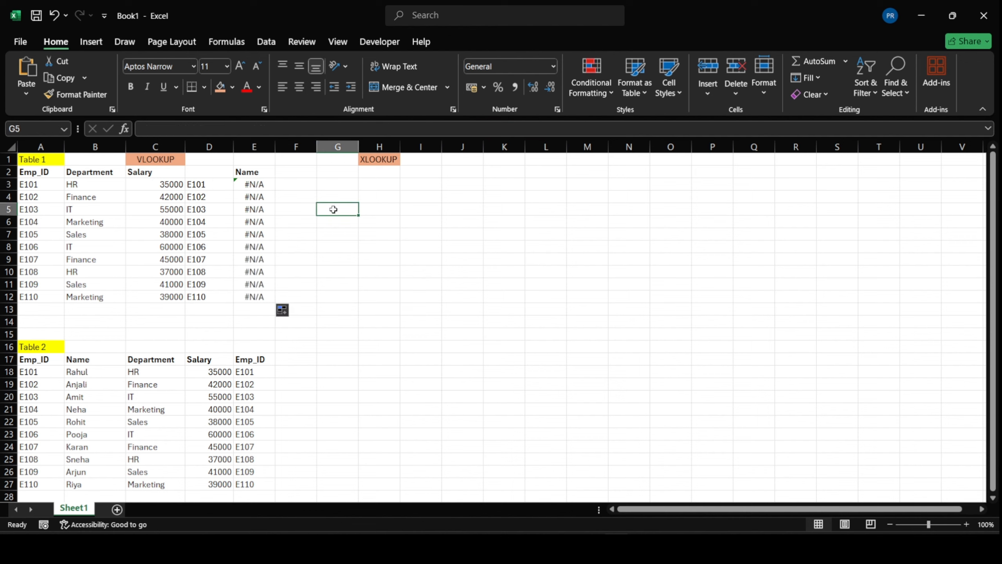
{"action": "left_click", "coordinate": [268, 219]}
{"action": "left_click_drag", "start_coordinate": [260, 188], "coordinate": [262, 195]}
{"action": "left_click", "coordinate": [265, 214]}
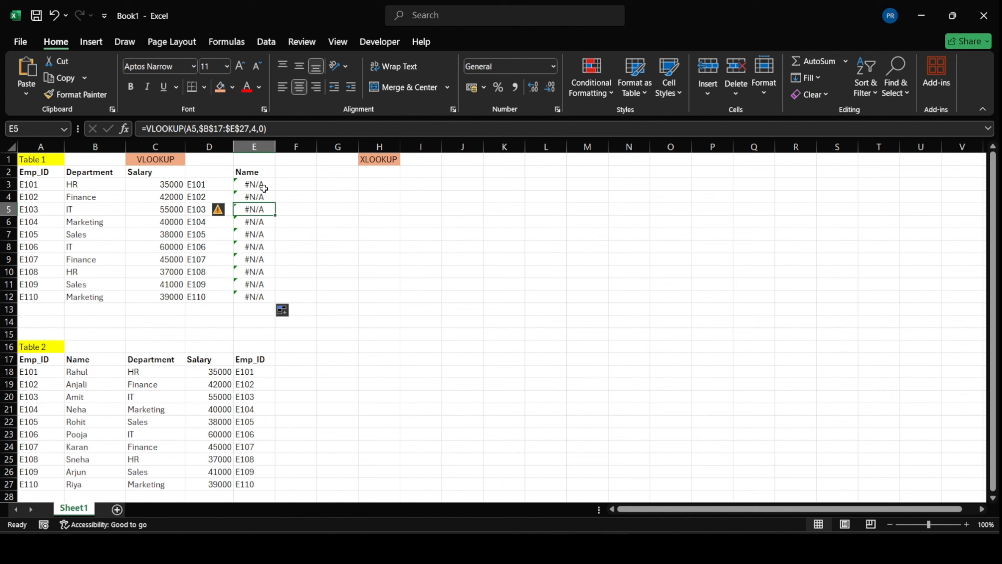
{"action": "left_click", "coordinate": [312, 186]}
- Enter the header "Name" in G2 for the XLOOKUP column
{"action": "left_click", "coordinate": [343, 175]}
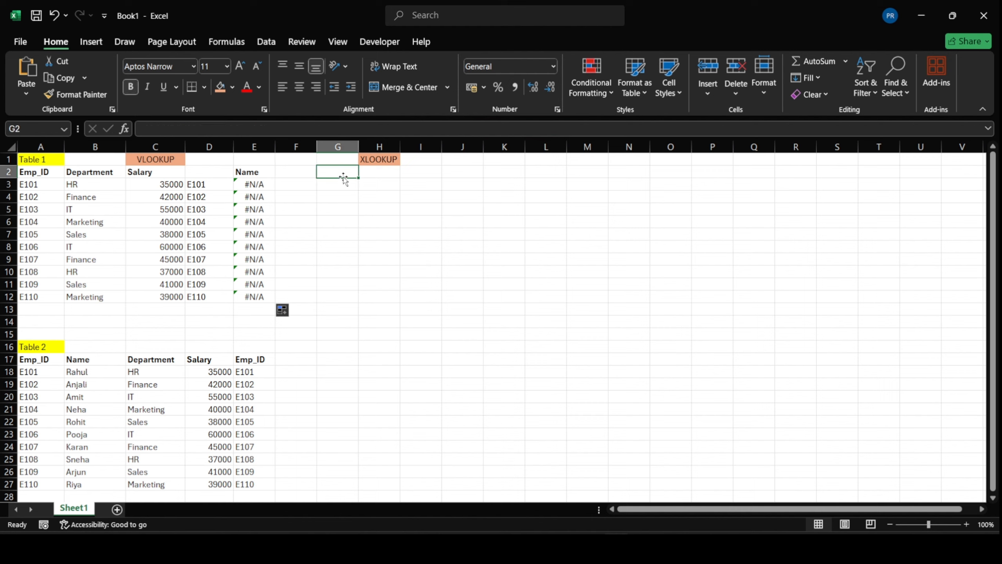
{"action": "type", "text": "Name"}
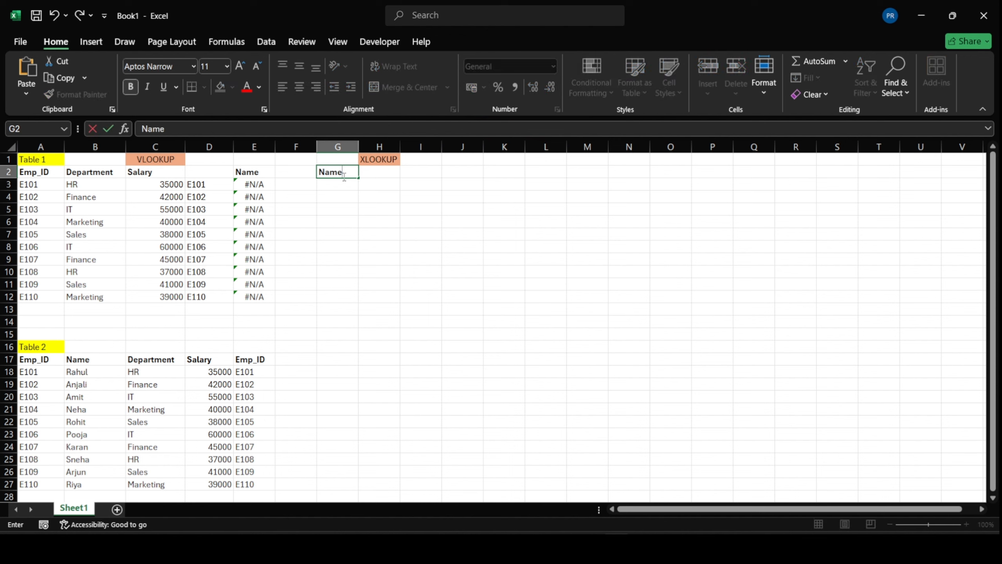
{"action": "key", "text": "Return"}
- Start an XLOOKUP formula in G3 with lookup value A3 and Table 2's trailing Emp_ID column, $E$17:$E$27, as lookup array
{"action": "type", "text": "="}
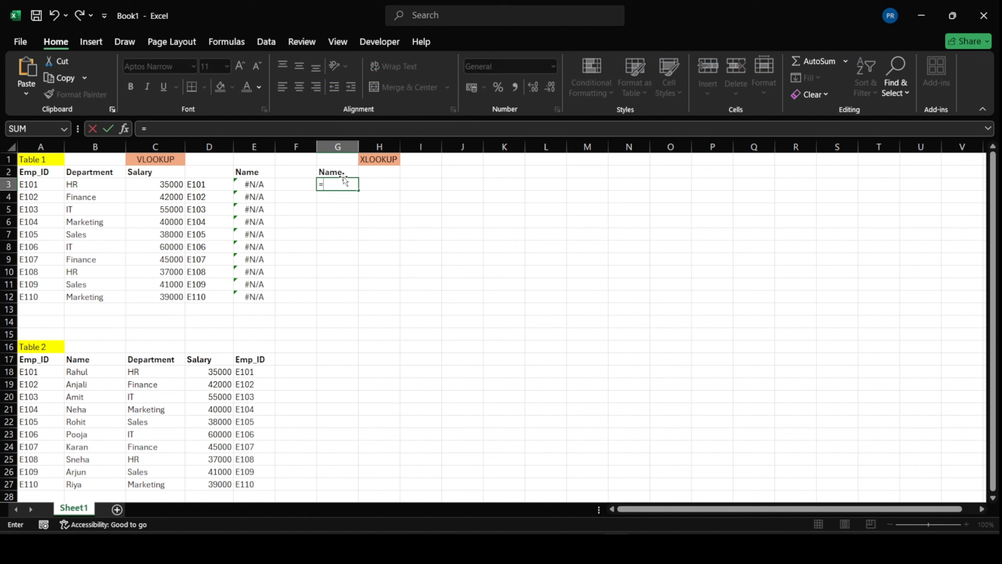
{"action": "type", "text": "xloo"}
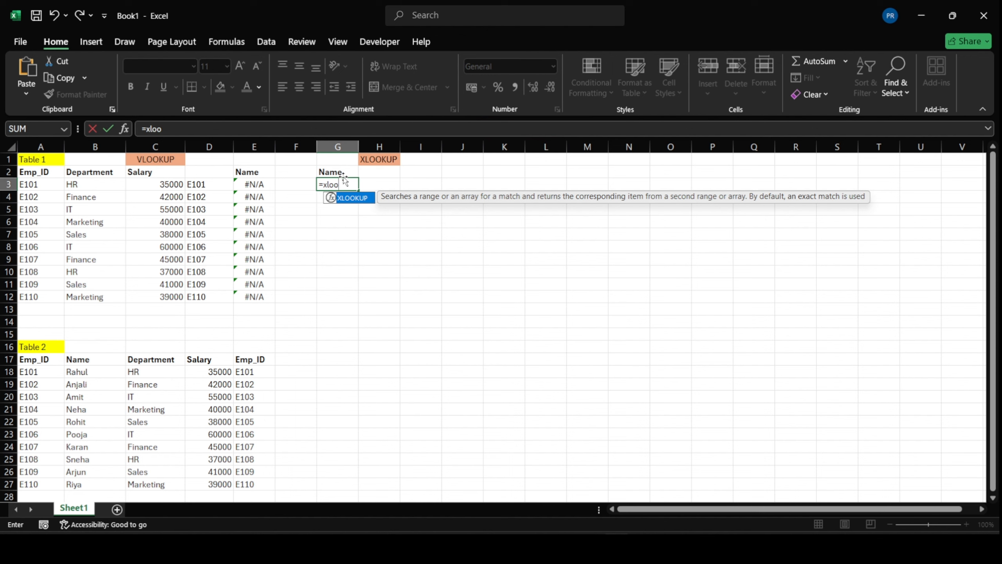
{"action": "key", "text": "Tab"}
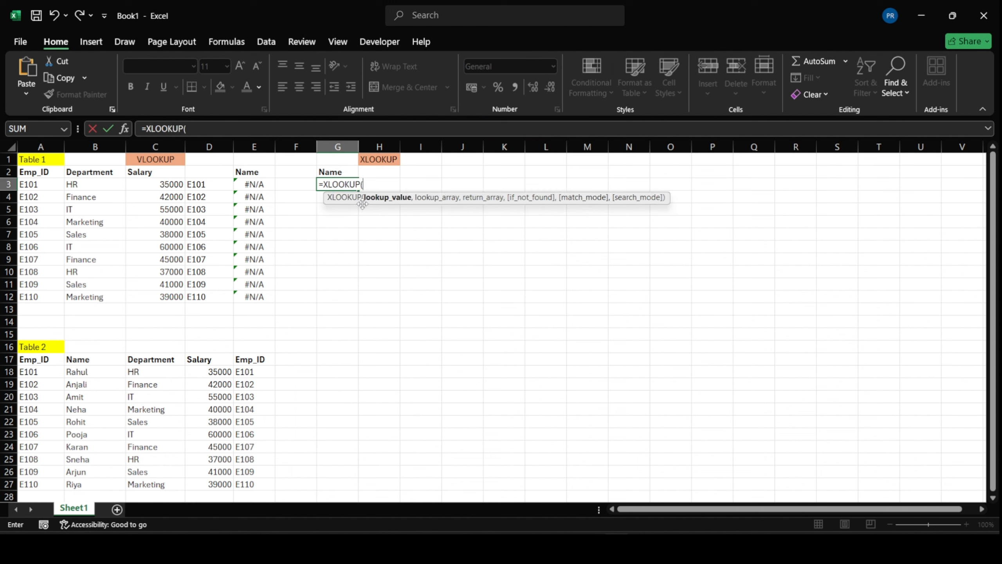
{"action": "left_click", "coordinate": [44, 187]}
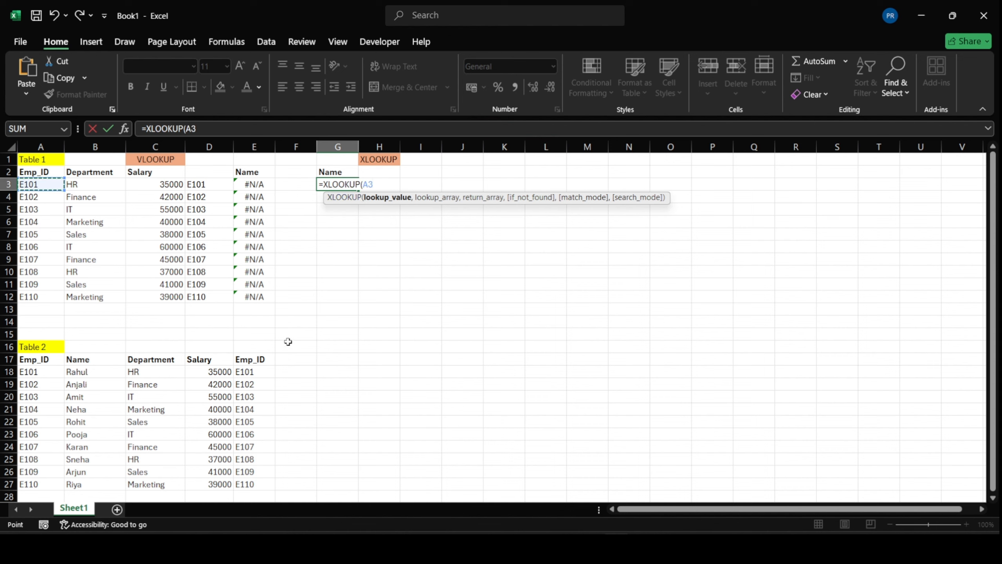
{"action": "type", "text": ","}
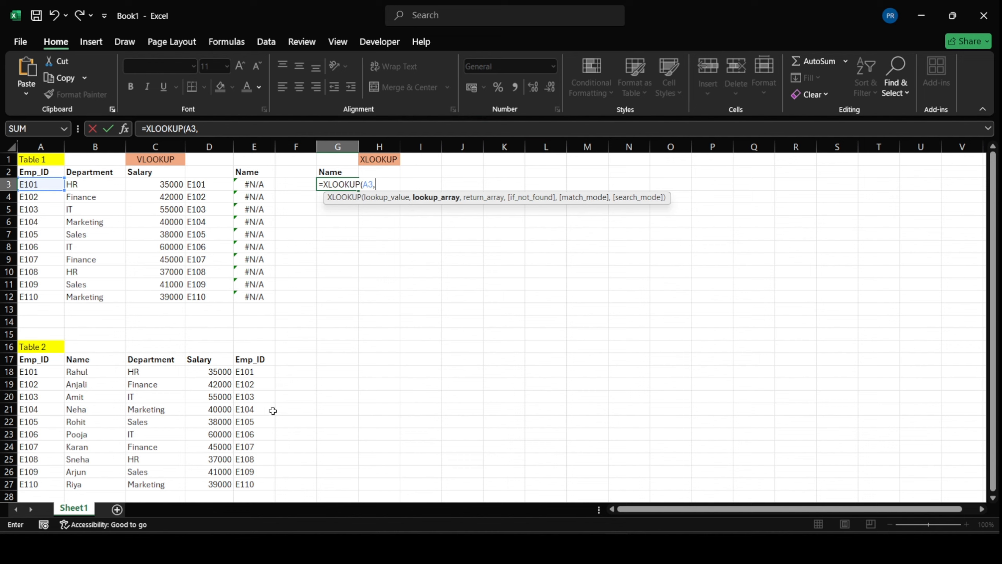
{"action": "left_click_drag", "start_coordinate": [260, 359], "coordinate": [251, 484]}
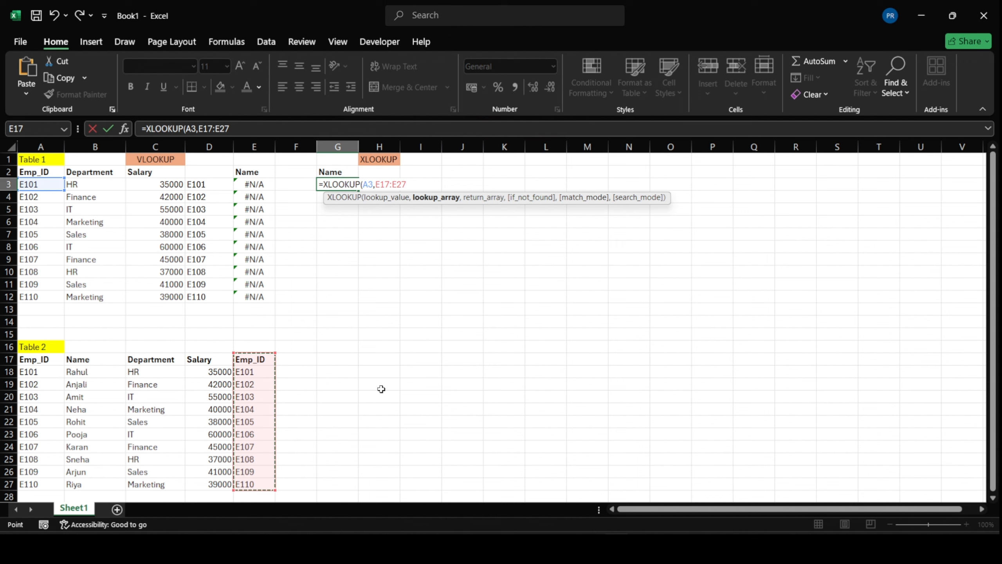
{"action": "key", "text": "F4"}
{"action": "type", "text": ","}
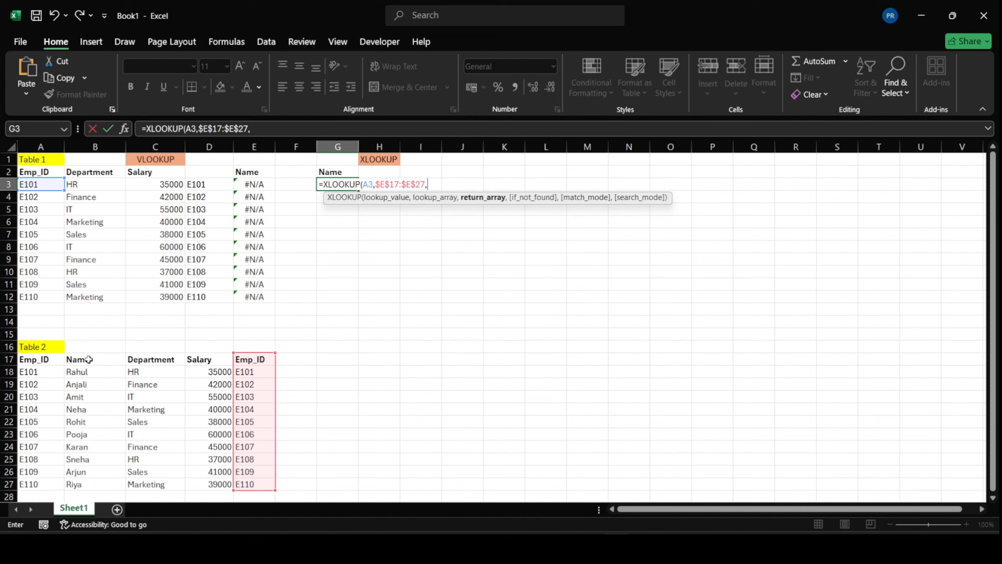
- Complete the XLOOKUP formula with return array $B$17:$B$27, an empty if_not_found argument and match mode 0
{"action": "left_click", "coordinate": [106, 362]}
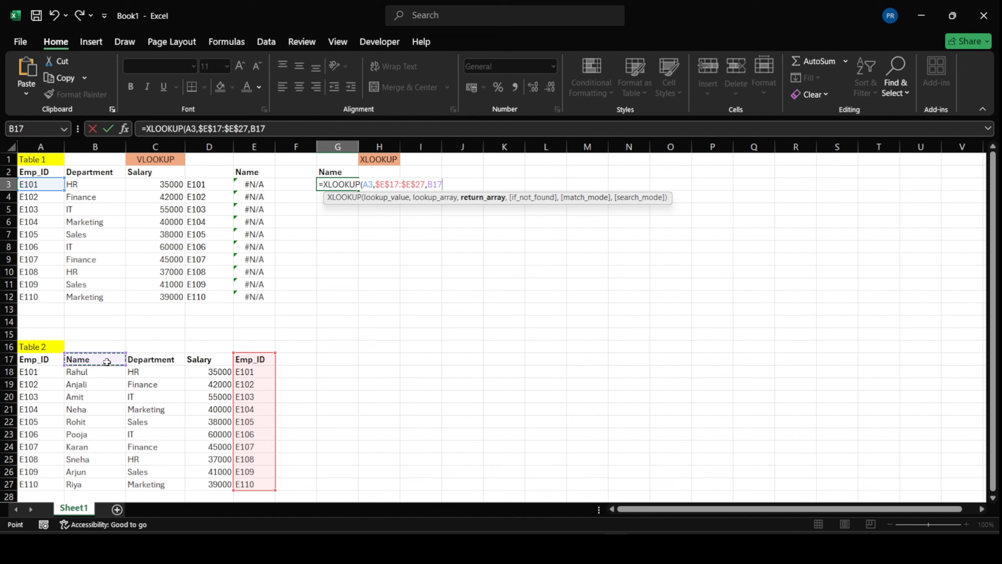
{"action": "left_click_drag", "start_coordinate": [107, 362], "coordinate": [96, 485]}
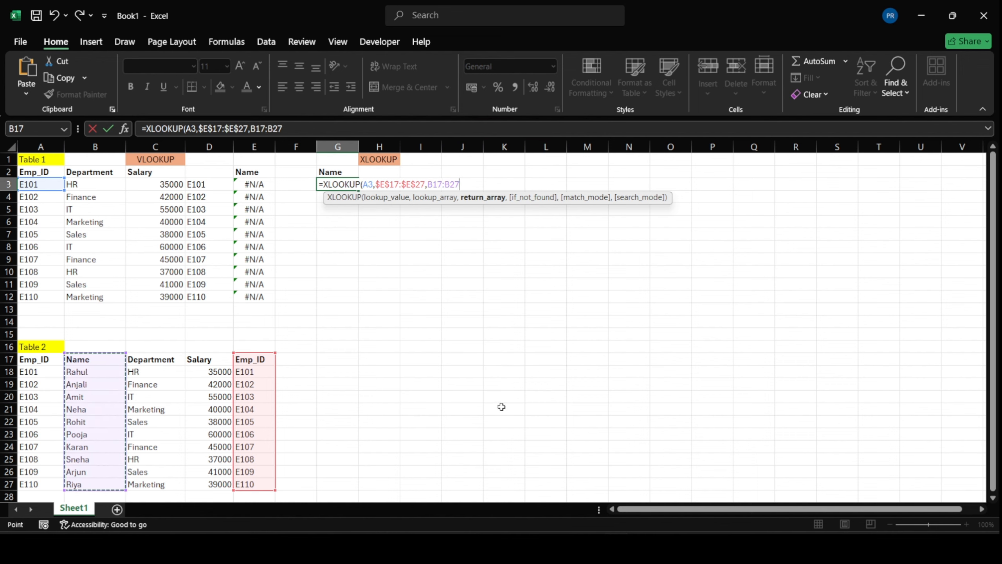
{"action": "key", "text": "F4"}
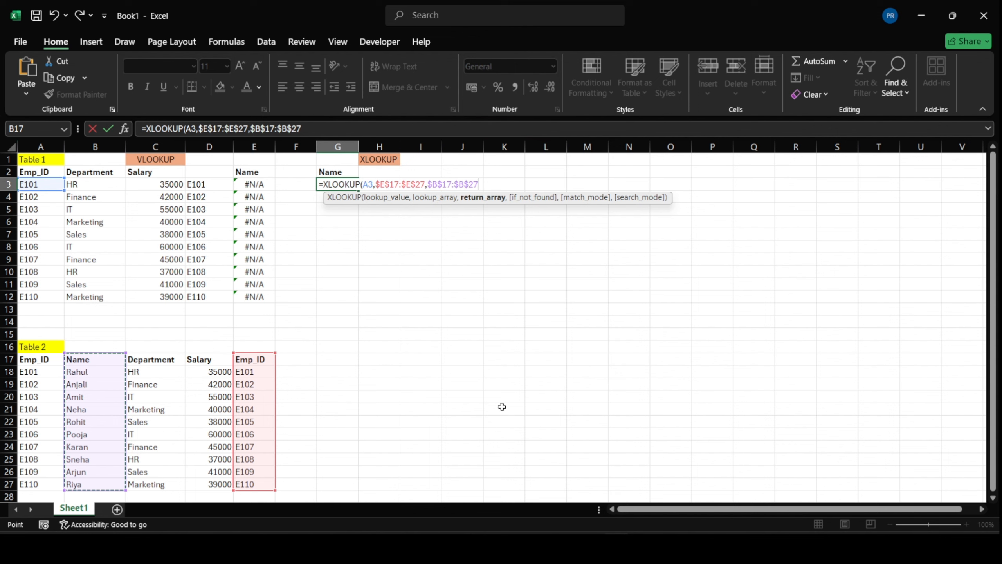
{"action": "type", "text": ","}
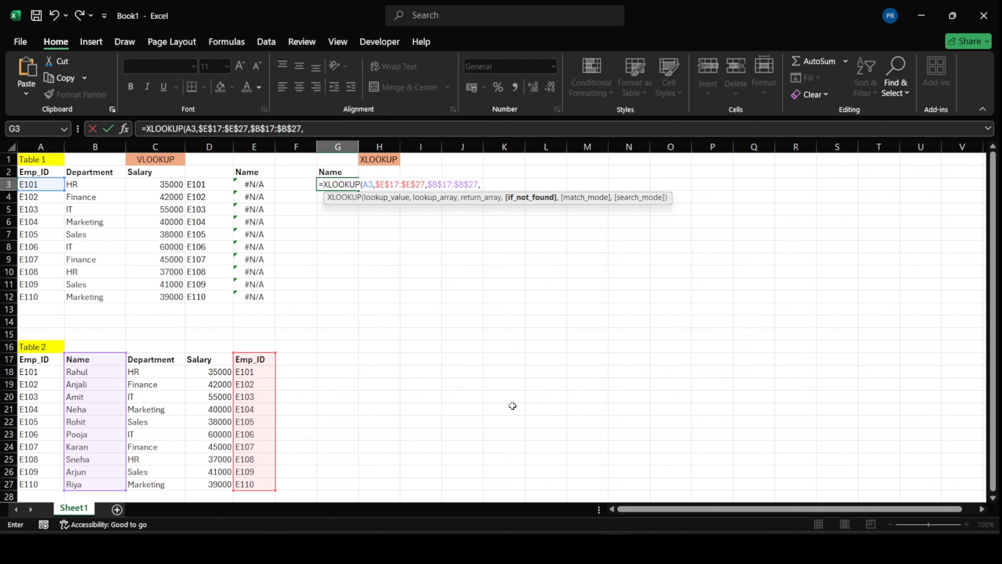
{"action": "type", "text": ","}
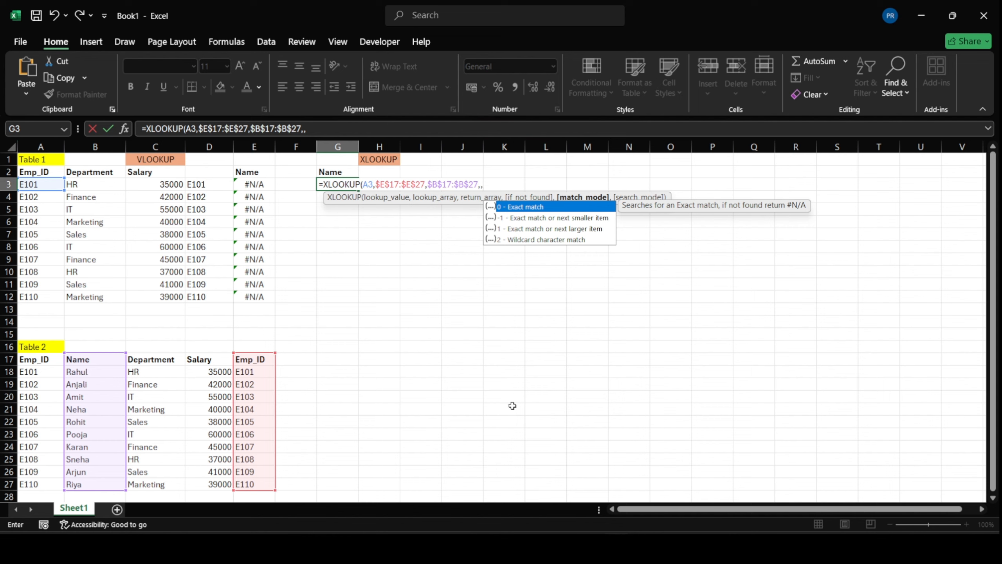
{"action": "type", "text": "0)"}
{"action": "key", "text": "Return"}
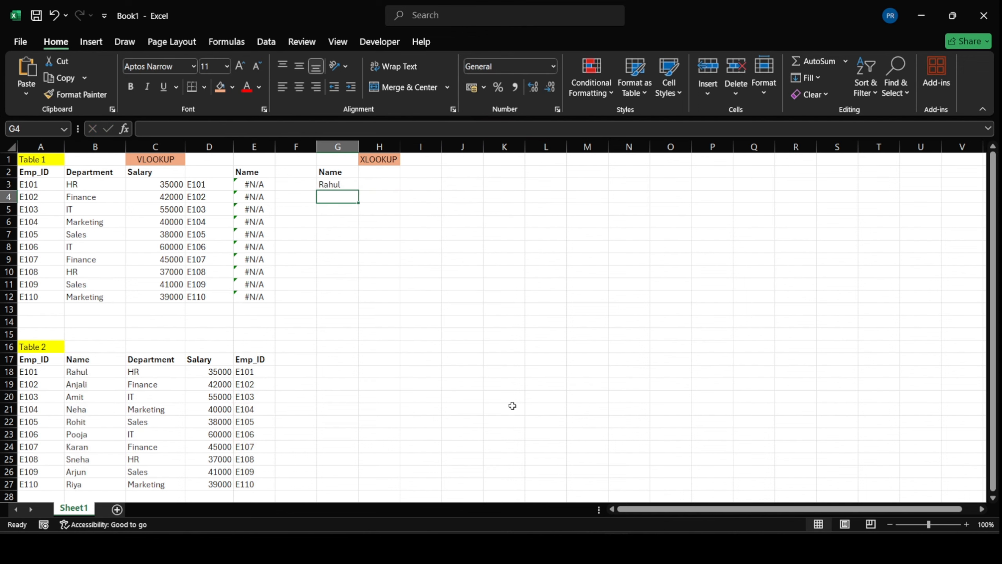
- Fill the XLOOKUP formula from G3 down to G12
{"action": "left_click", "coordinate": [343, 186]}
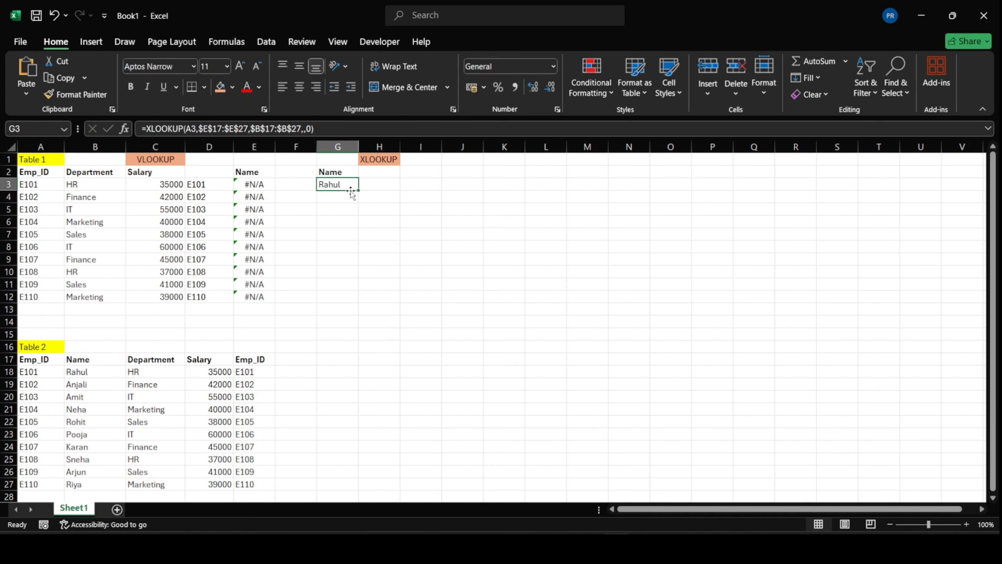
{"action": "left_click_drag", "start_coordinate": [356, 193], "coordinate": [357, 303]}
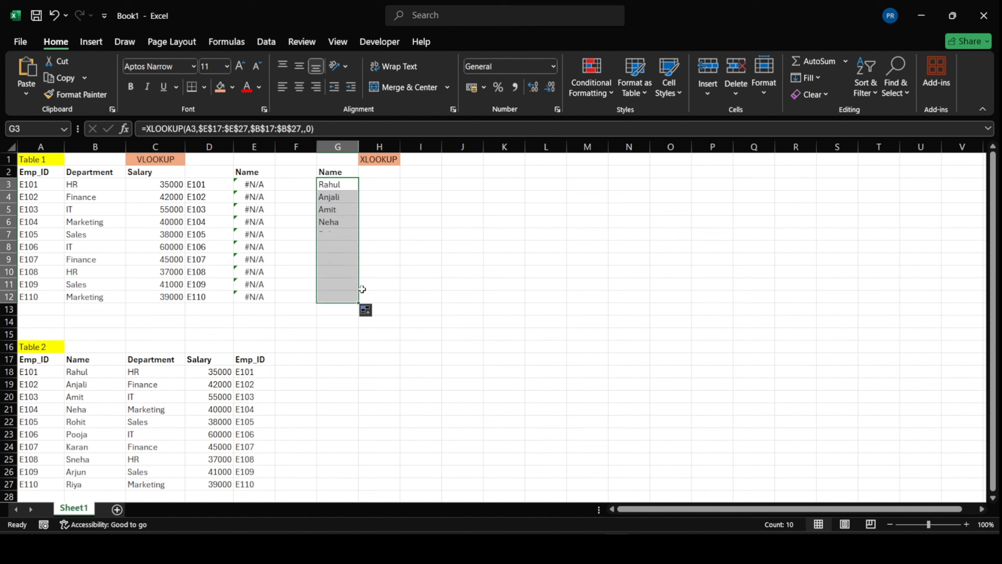
{"action": "left_click", "coordinate": [395, 186]}
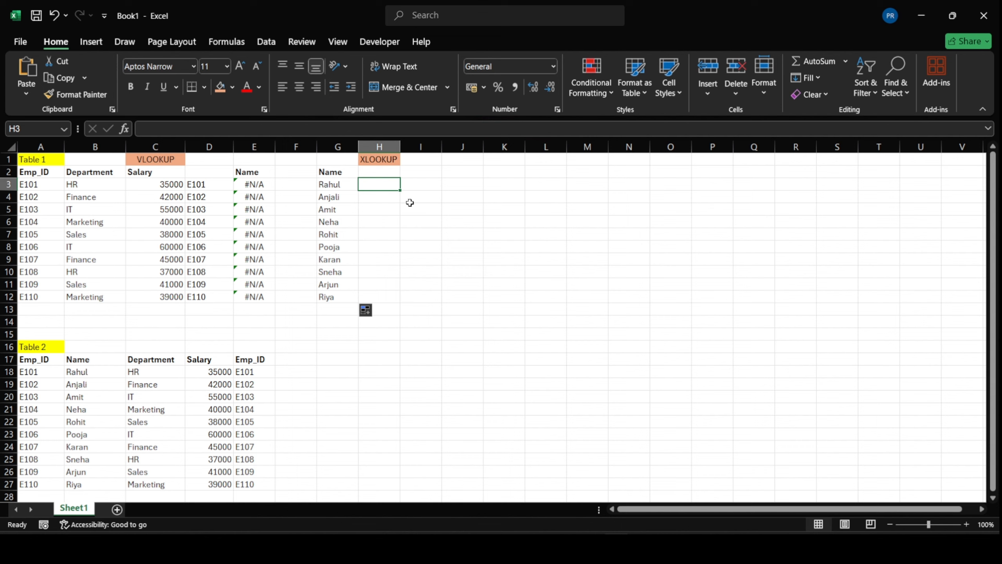
- Enter the headers "Name", "Department" and "Salary" in I2, J2 and K2
{"action": "left_click", "coordinate": [416, 176]}
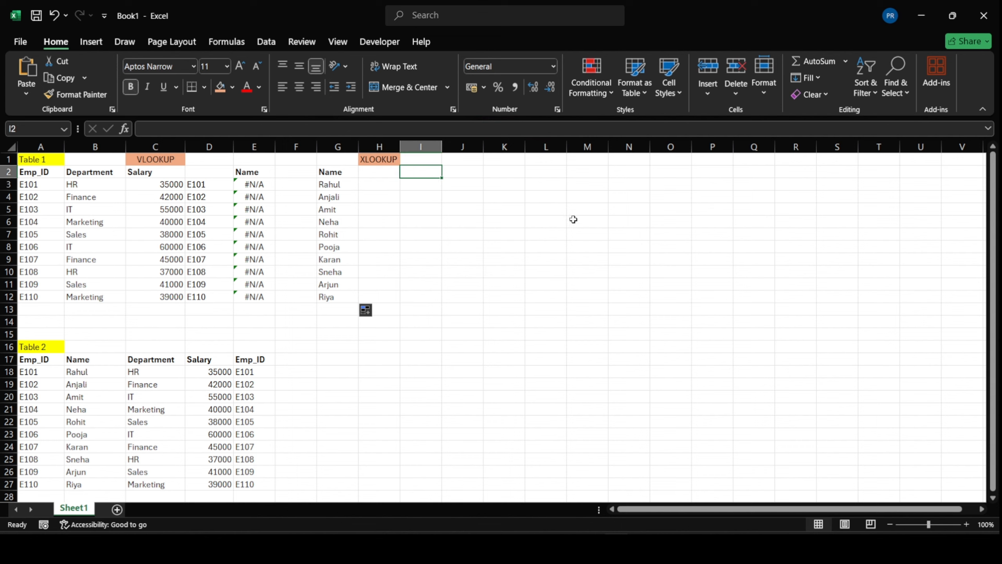
{"action": "type", "text": "Name"}
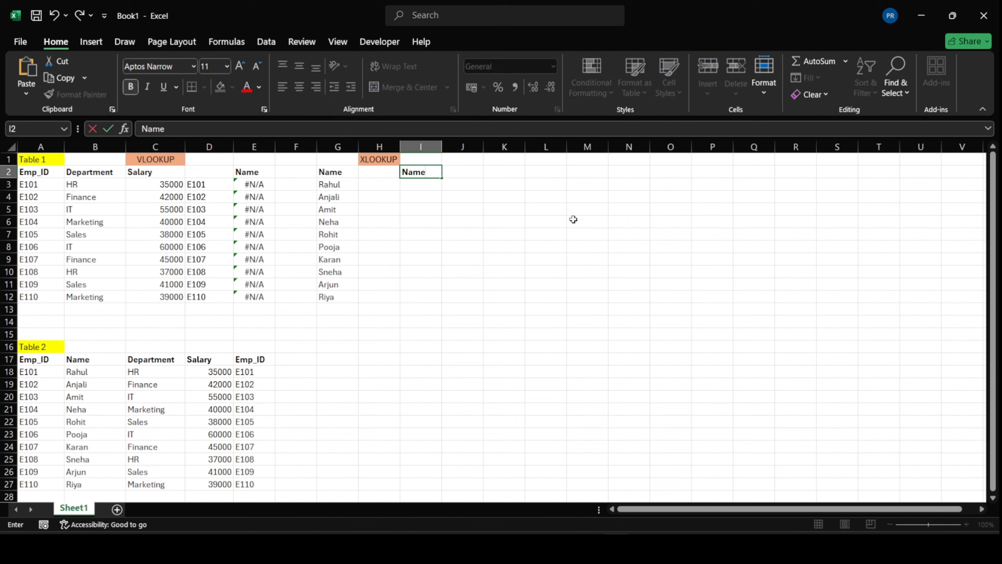
{"action": "key", "text": "Tab"}
{"action": "type", "text": "D"}
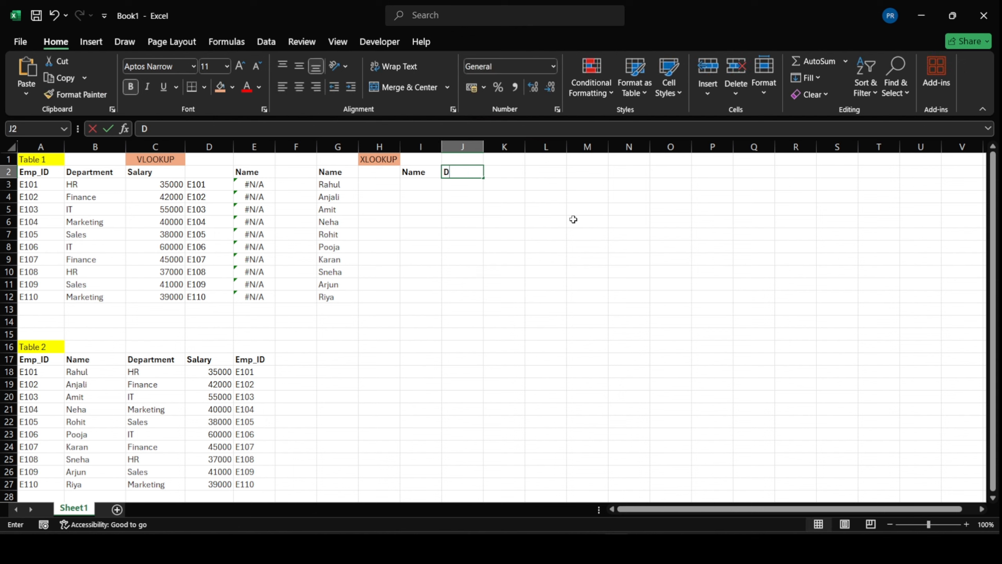
{"action": "type", "text": "epartment"}
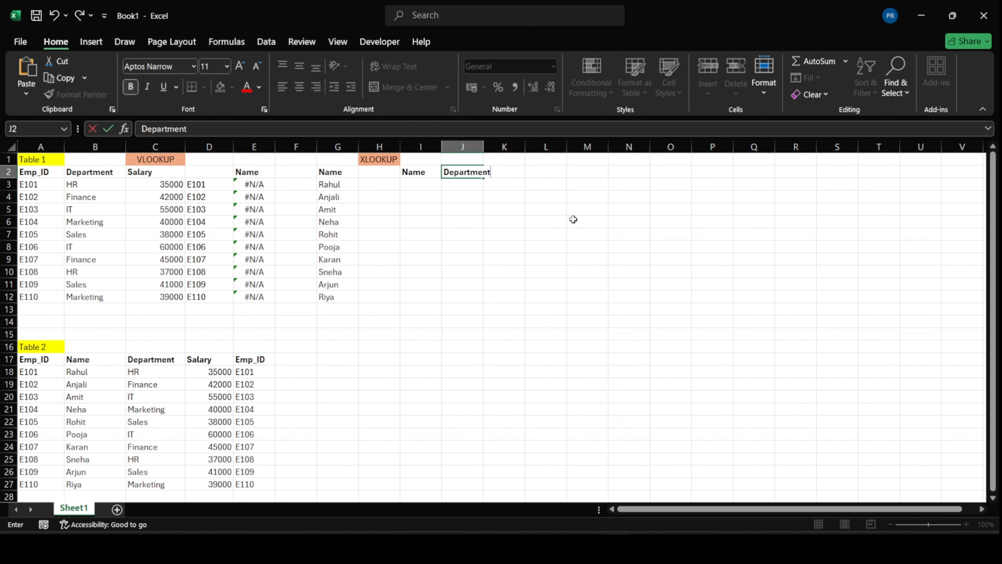
{"action": "key", "text": "Tab"}
{"action": "type", "text": "Salary"}
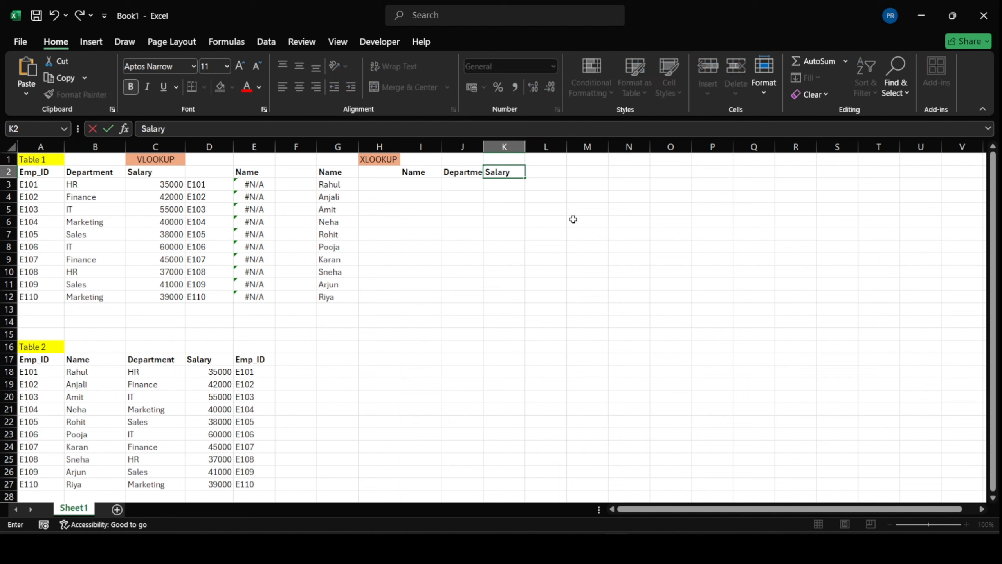
{"action": "key", "text": "Left"}
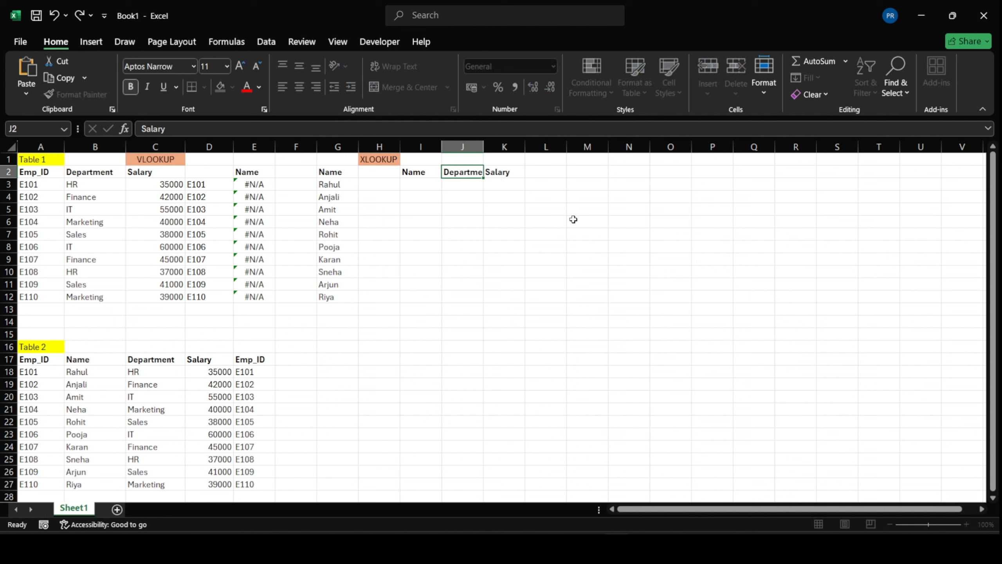
{"action": "left_click", "coordinate": [421, 334]}
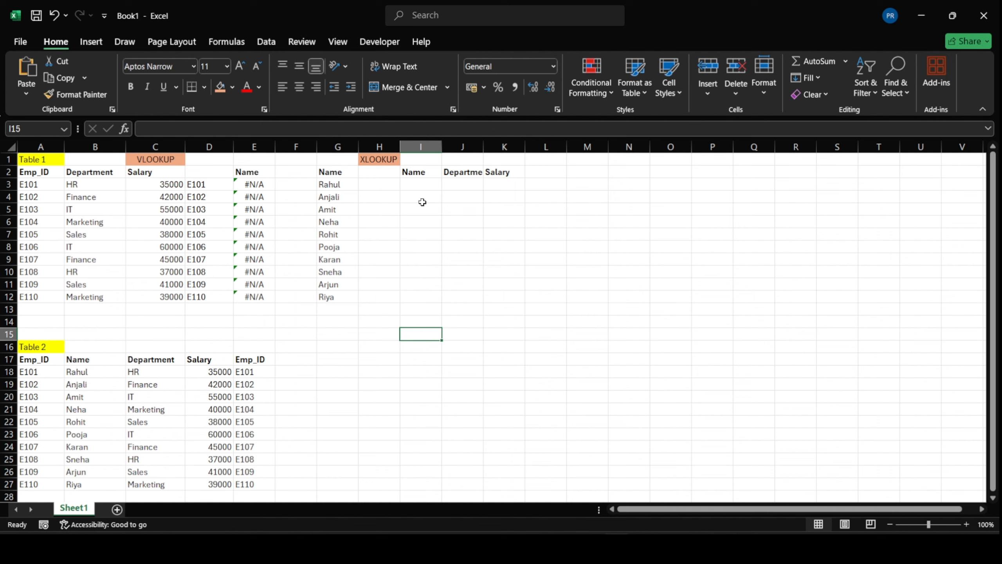
- Start an XLOOKUP formula in I3 with lookup value A3 and Table 2's trailing Emp_ID values, $E$18:$E$27, as lookup array
{"action": "left_click", "coordinate": [421, 185]}
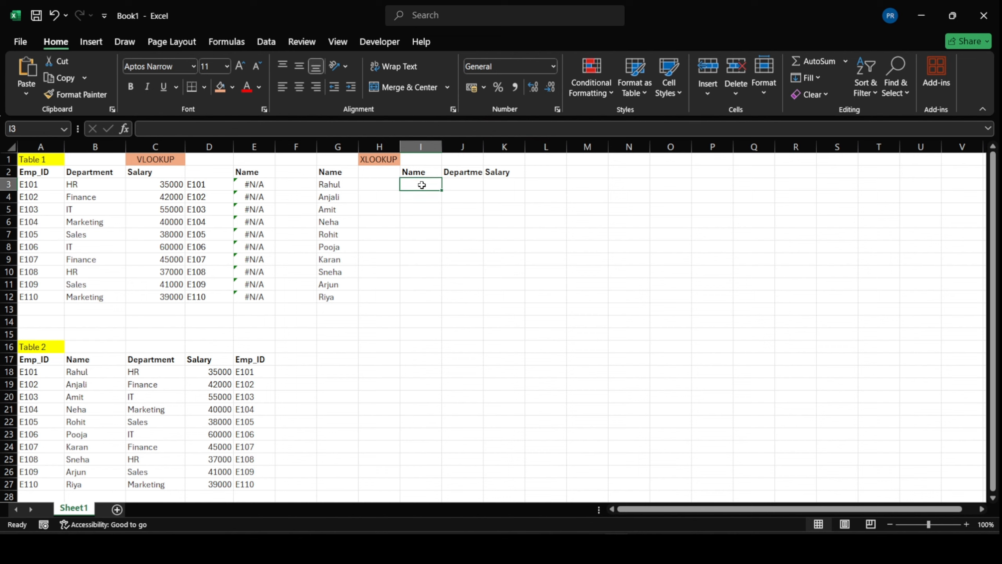
{"action": "type", "text": "="}
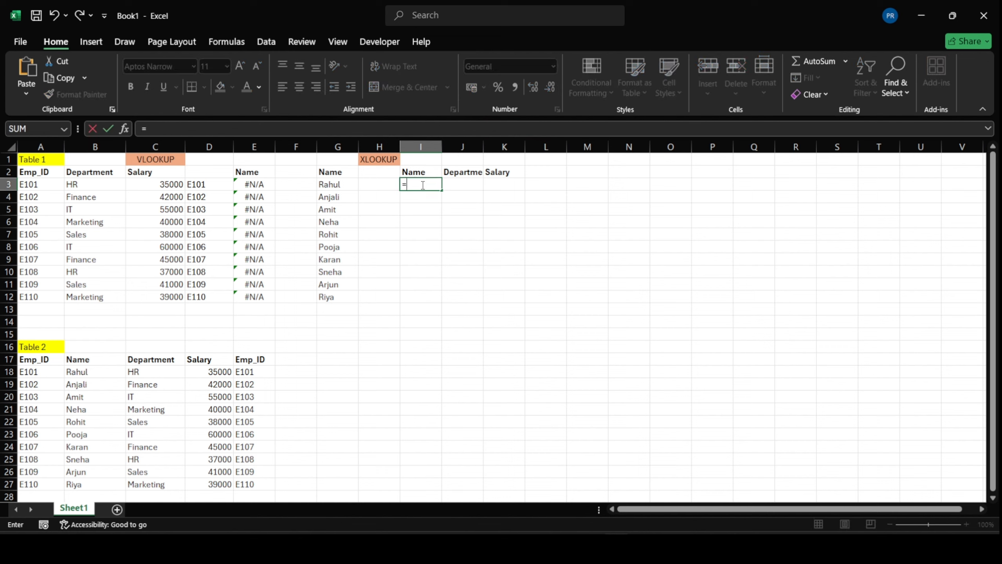
{"action": "type", "text": "xloo"}
{"action": "key", "text": "Tab"}
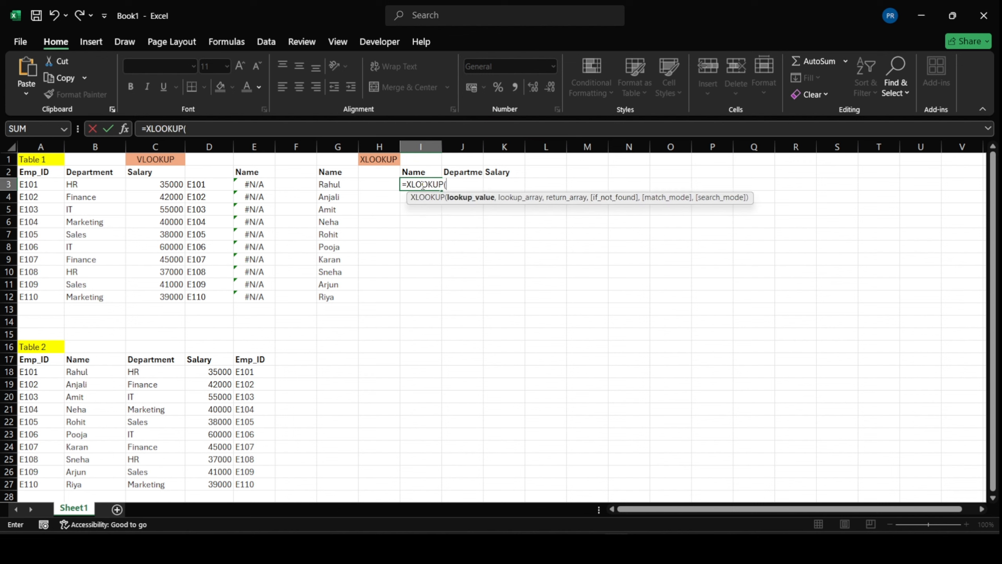
{"action": "left_click", "coordinate": [30, 185]}
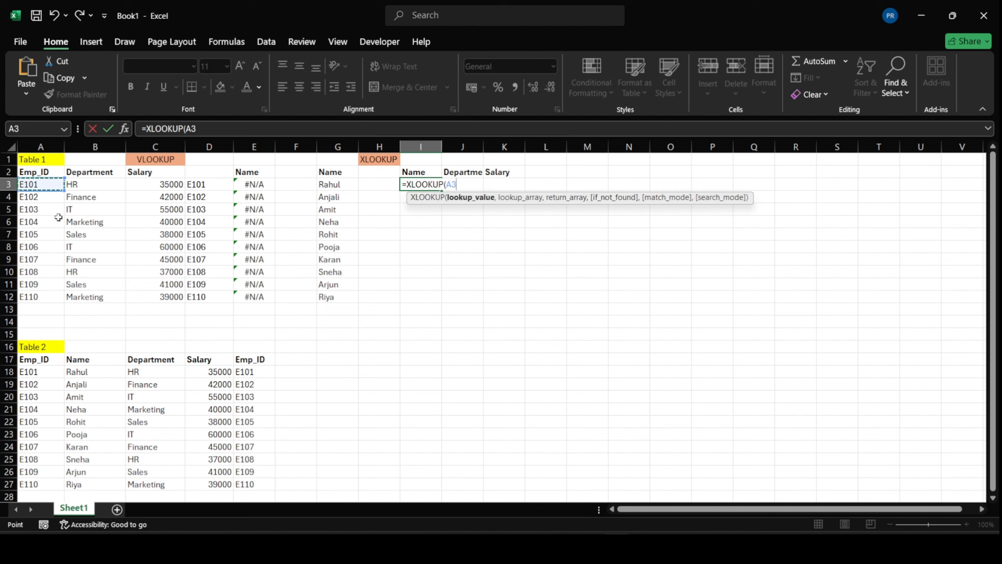
{"action": "type", "text": ","}
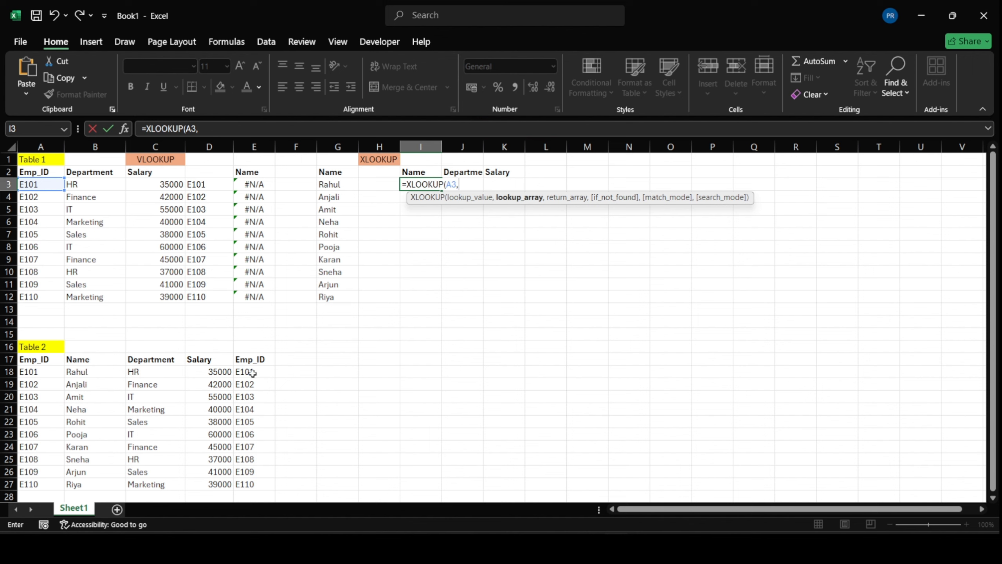
{"action": "left_click_drag", "start_coordinate": [252, 373], "coordinate": [255, 488]}
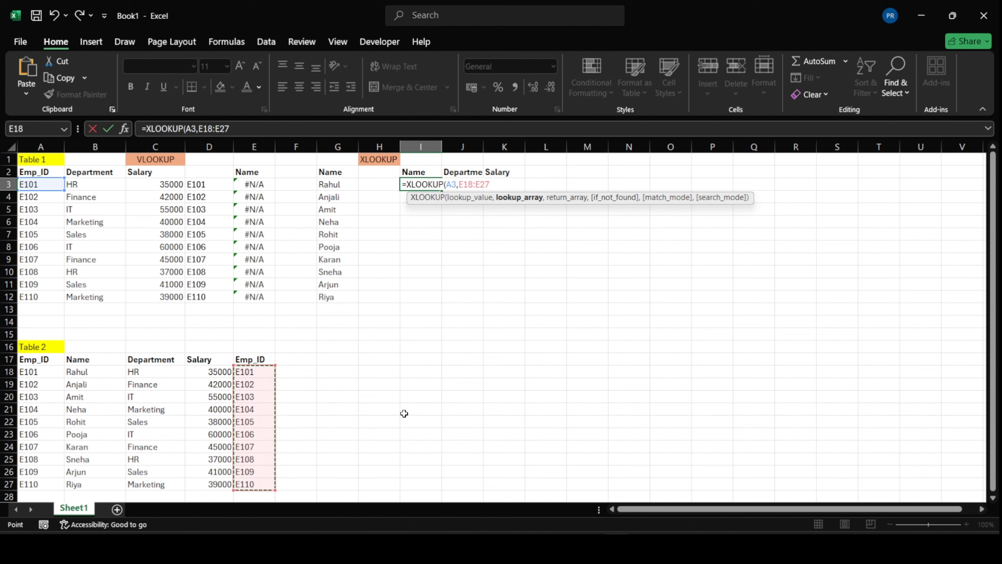
{"action": "key", "text": "F4"}
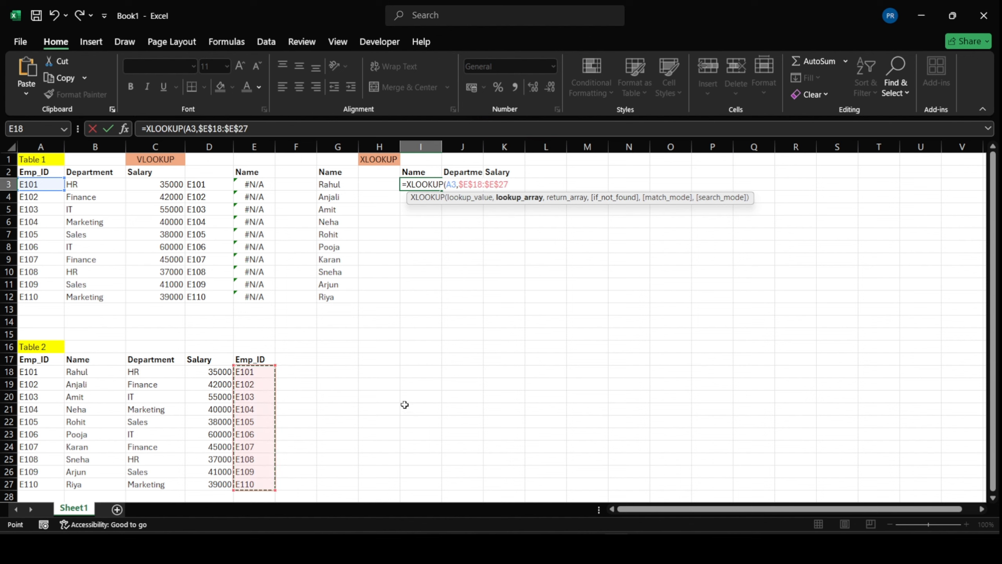
{"action": "type", "text": ","}
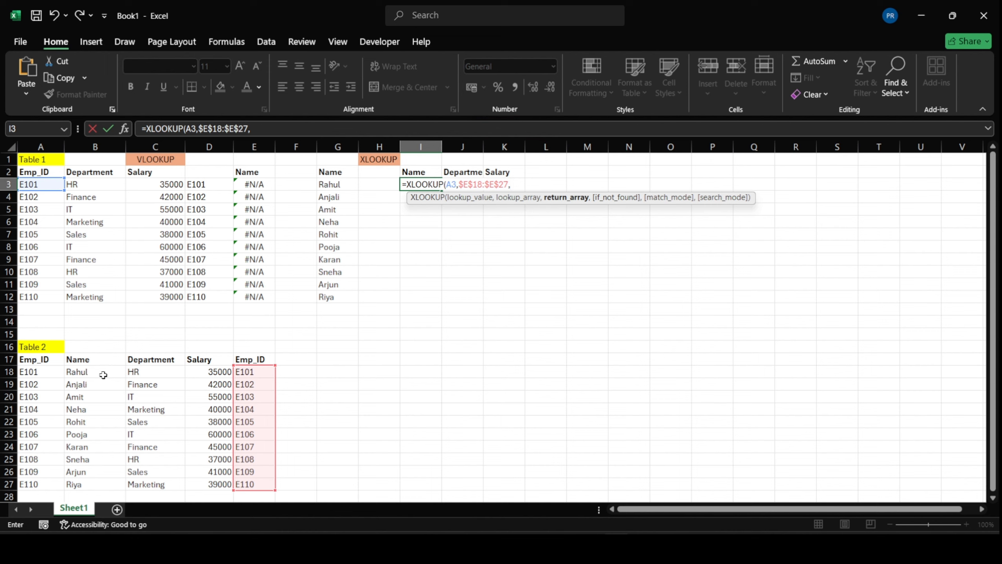
- Complete the I3 XLOOKUP with the three-column return array $B$18:$D$27, an empty if_not_found argument and match mode 0
{"action": "left_click_drag", "start_coordinate": [103, 375], "coordinate": [202, 488]}
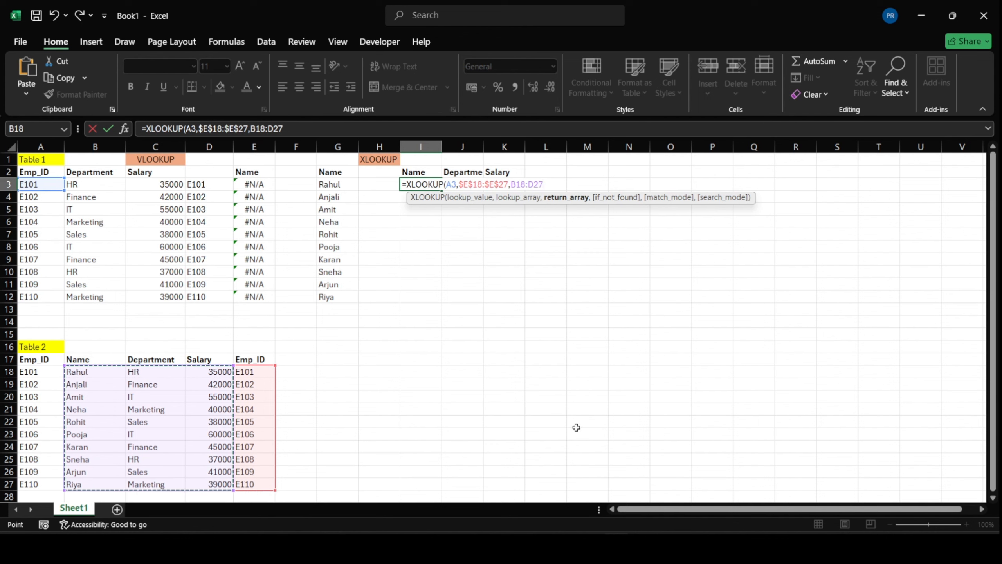
{"action": "key", "text": "F4"}
{"action": "type", "text": ","}
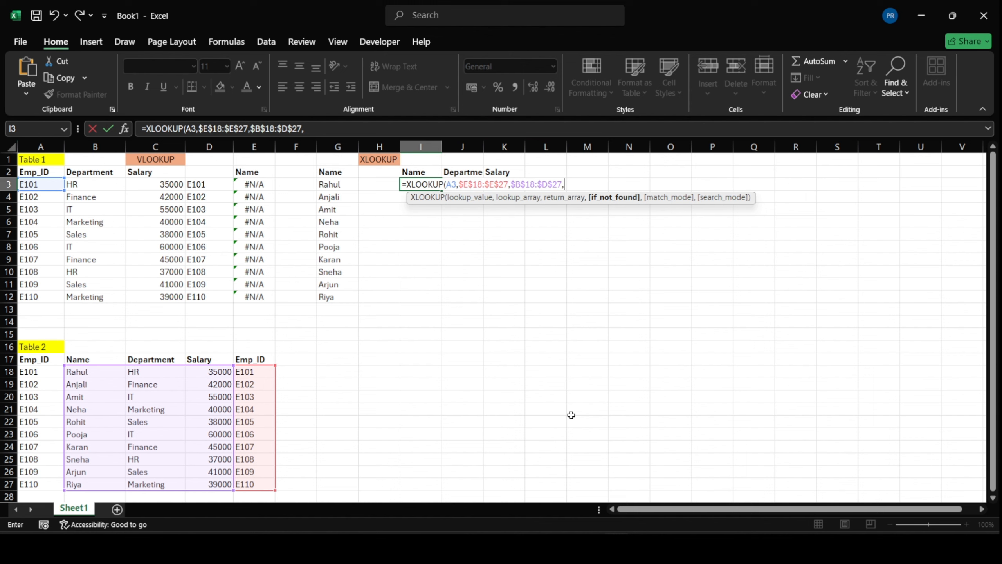
{"action": "type", "text": ","}
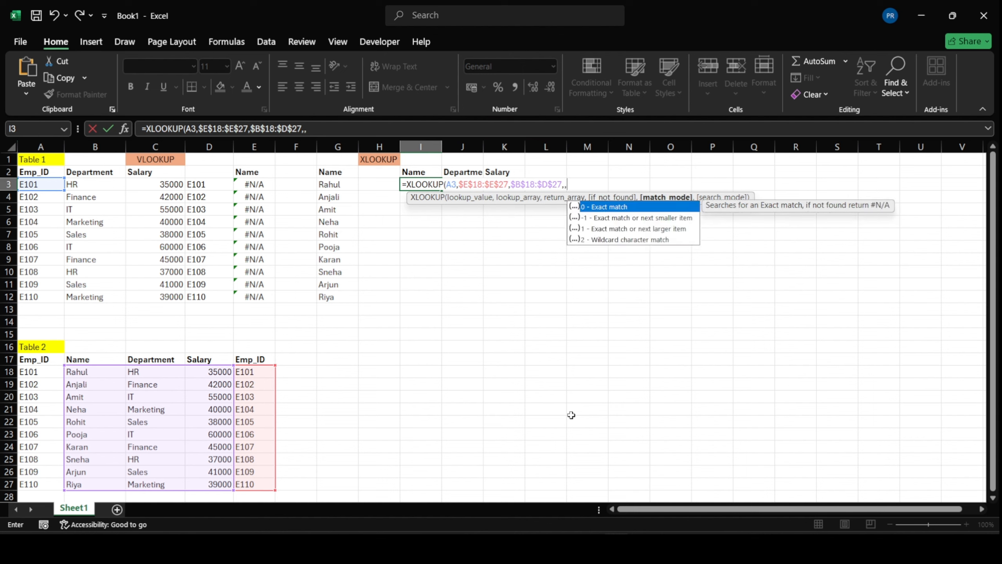
{"action": "type", "text": "0)"}
{"action": "key", "text": "Return"}
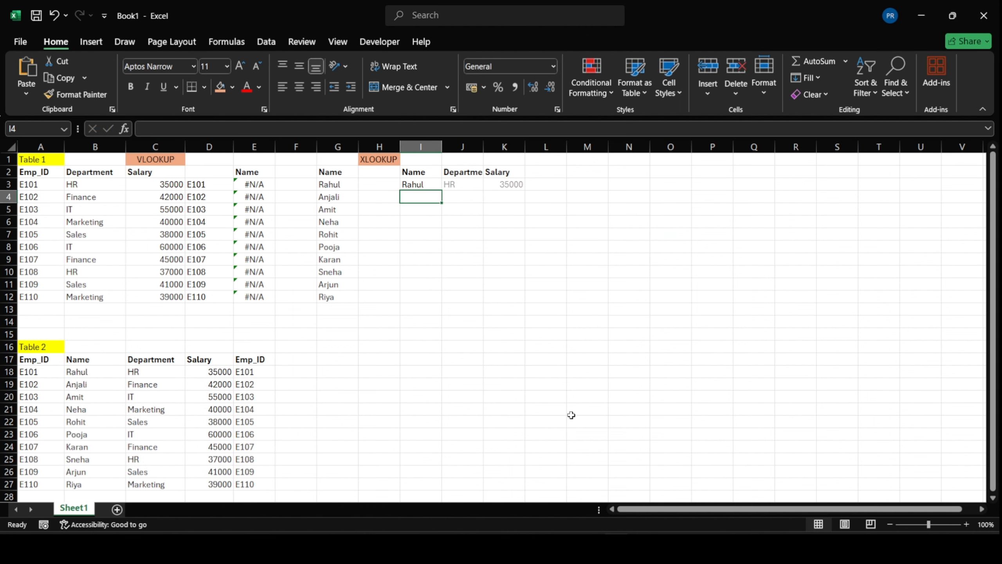
- Widen column J to fit its full Department header
{"action": "left_click", "coordinate": [528, 186]}
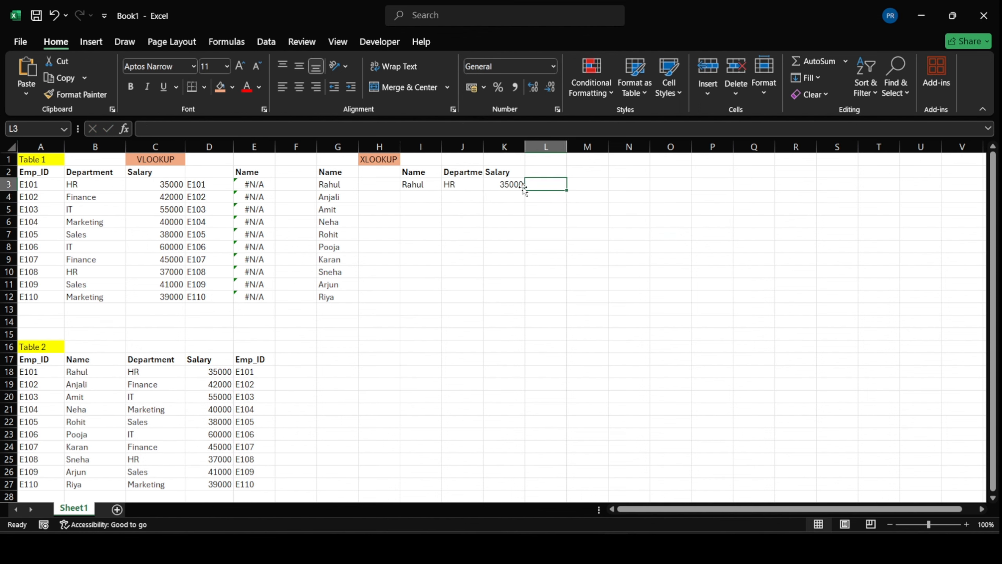
{"action": "left_click", "coordinate": [503, 191]}
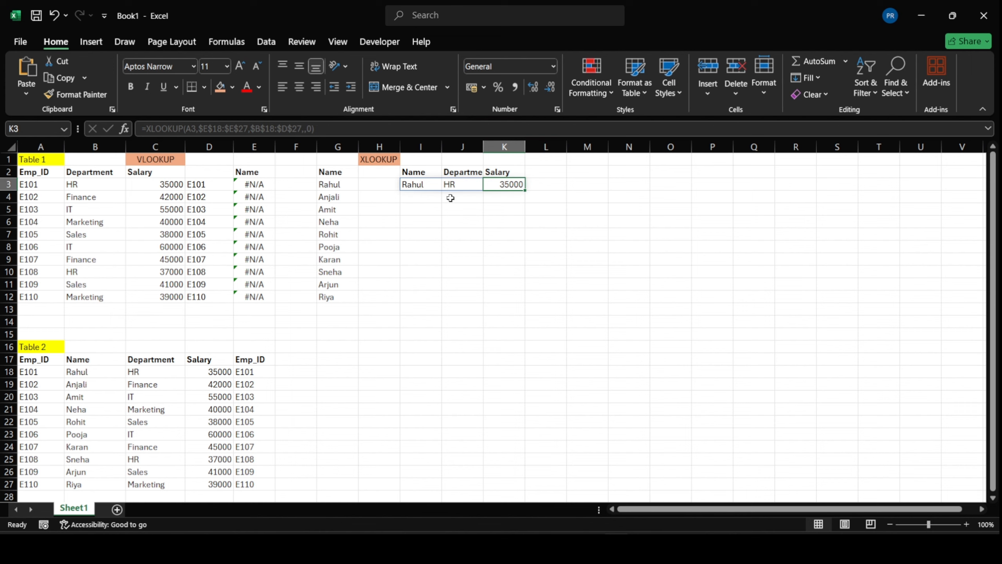
{"action": "left_click", "coordinate": [421, 189]}
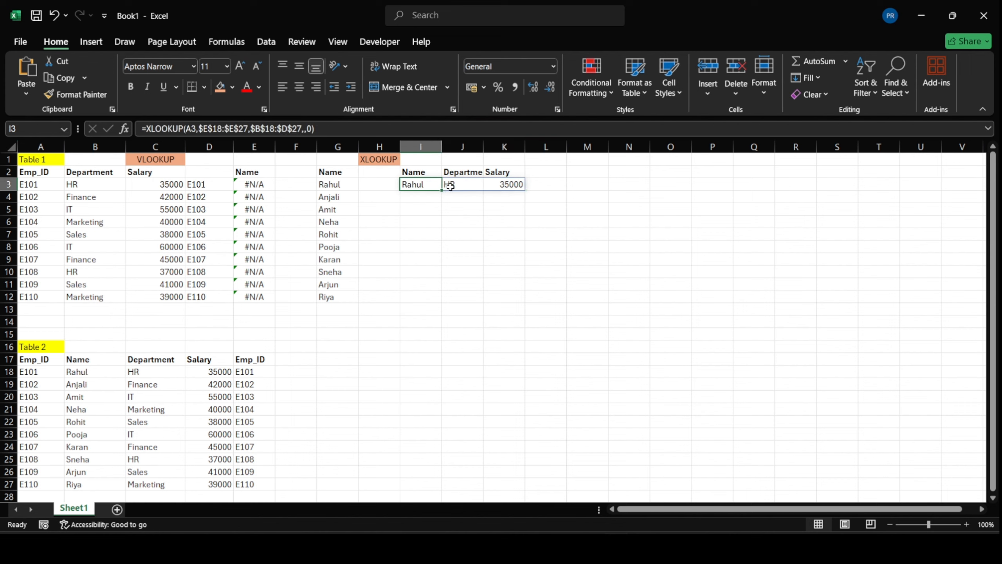
{"action": "left_click", "coordinate": [469, 184]}
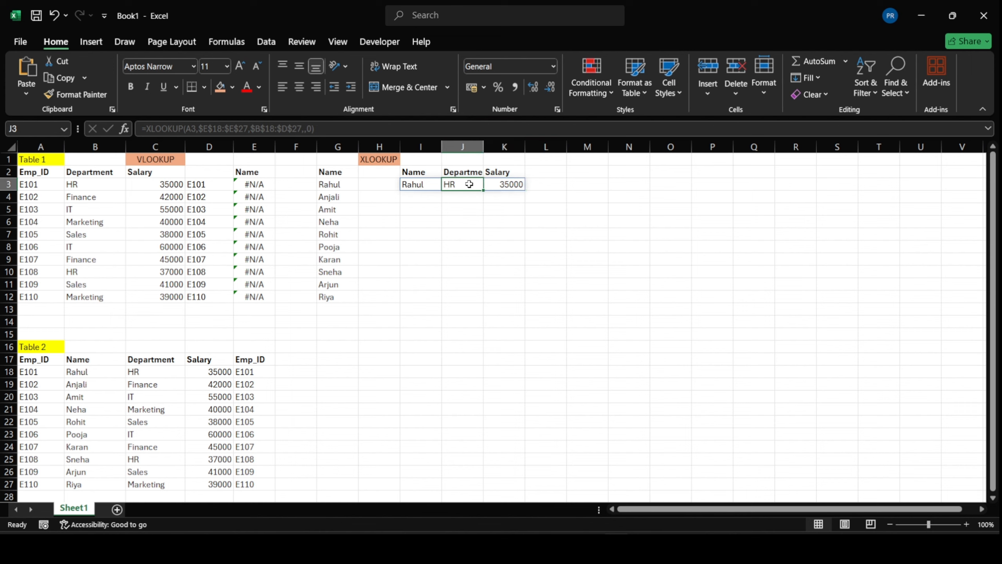
{"action": "left_click_drag", "start_coordinate": [486, 147], "coordinate": [504, 146]}
- Examine the XLOOKUP formula behind the Name, Department and Salary results in I3, J3 and K3
{"action": "left_click", "coordinate": [528, 172]}
{"action": "left_click", "coordinate": [528, 184]}
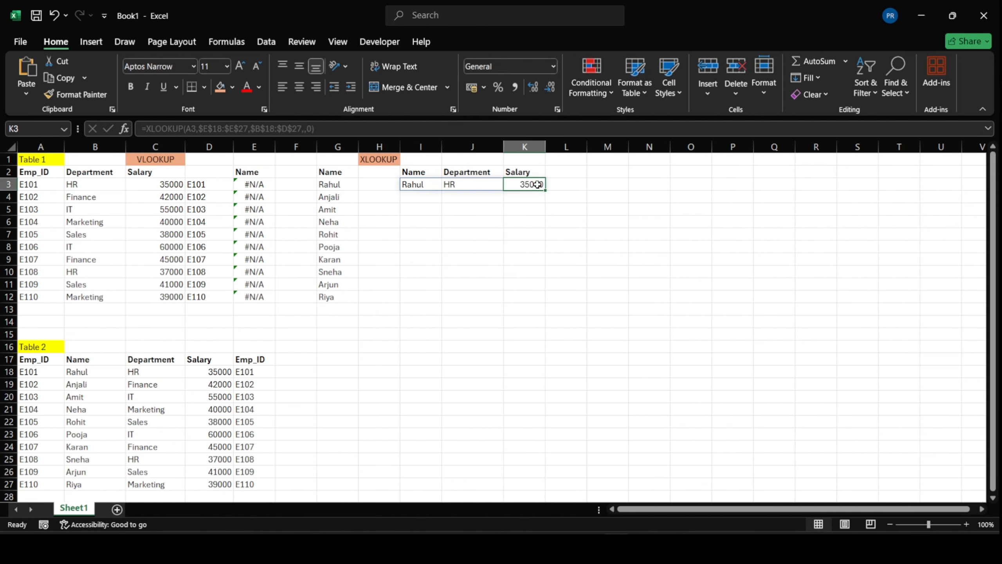
{"action": "left_click", "coordinate": [479, 187]}
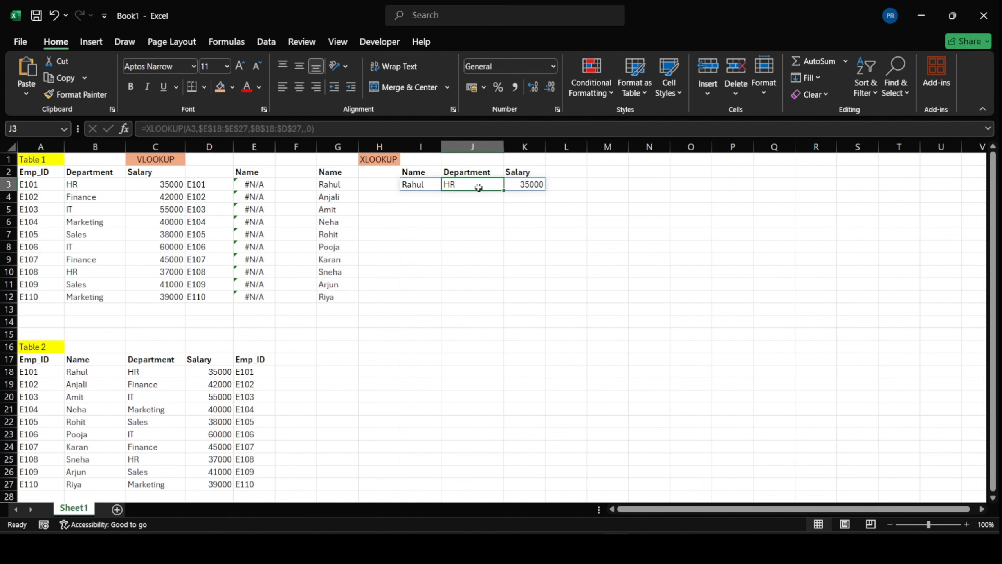
{"action": "left_click", "coordinate": [426, 185]}
{"action": "left_click", "coordinate": [469, 185]}
{"action": "left_click", "coordinate": [526, 185]}
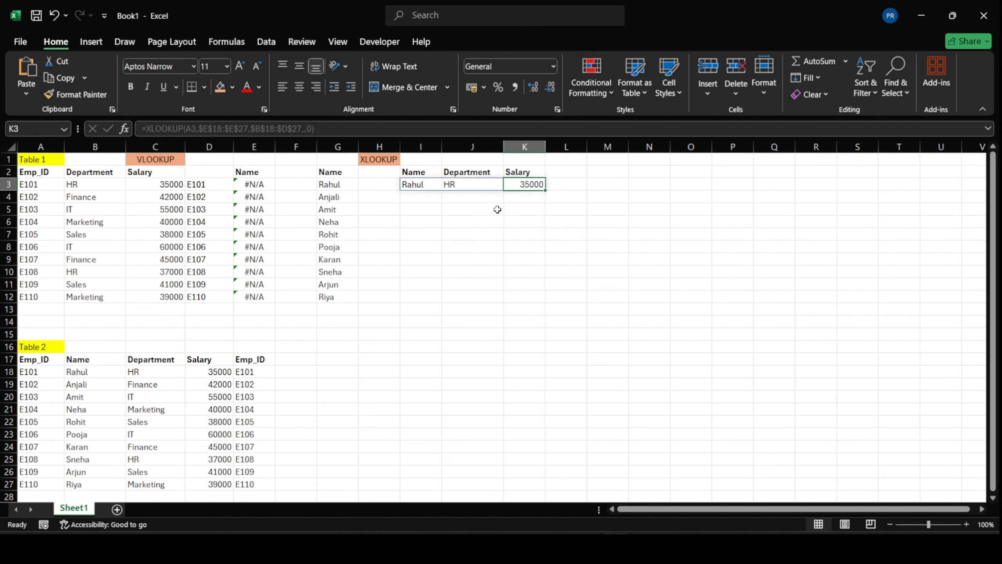